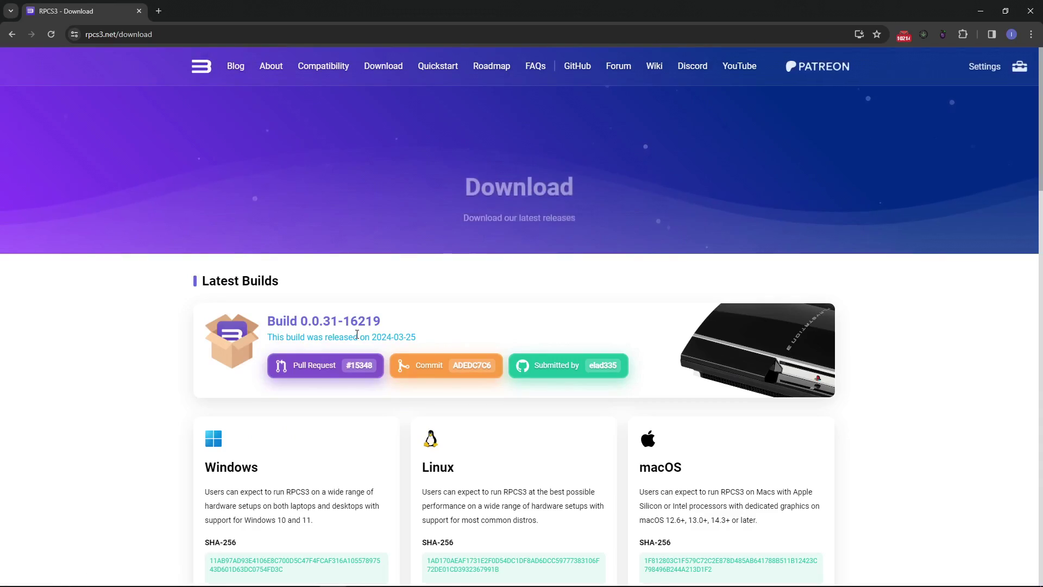
Scroll down the rpcs3.net download page to the Windows build section
scroll(358, 336, "down", 4)
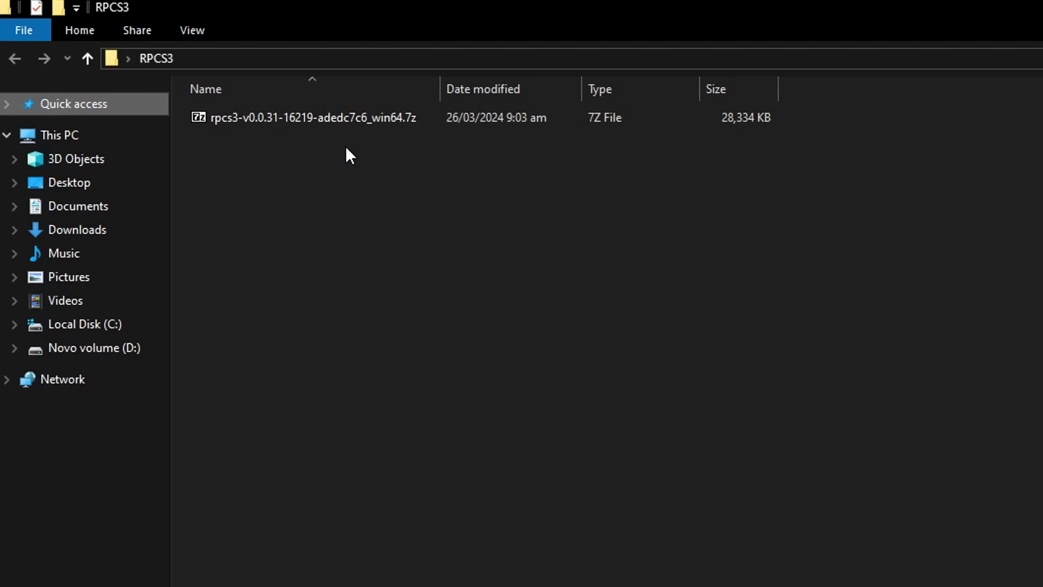
Extract the RPCS3 .7z archive with 7-Zip, delete the archive, and launch rpcs3.exe
left_click(320, 118)
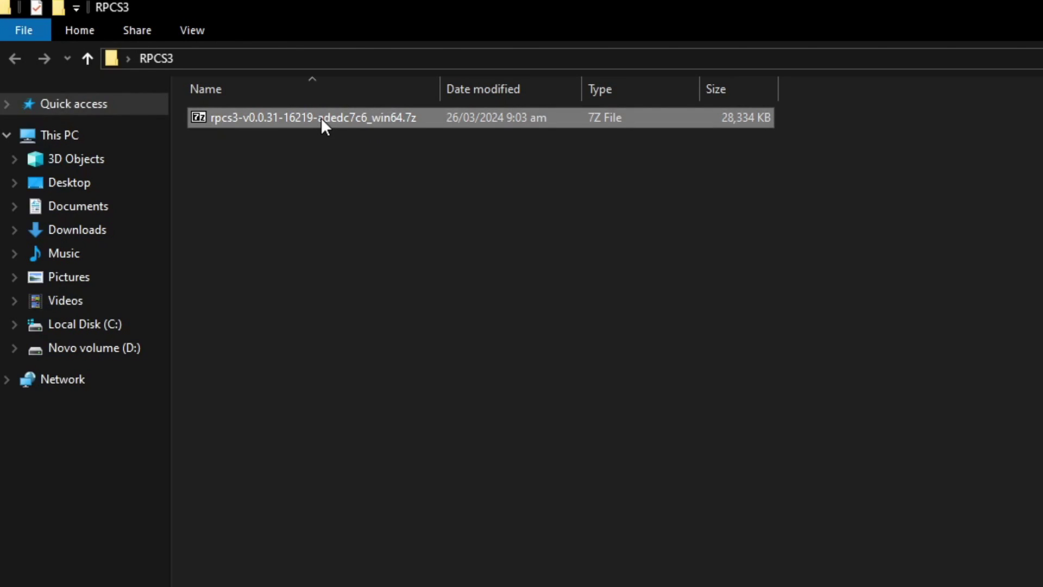
right_click(321, 118)
mouse_move(400, 154)
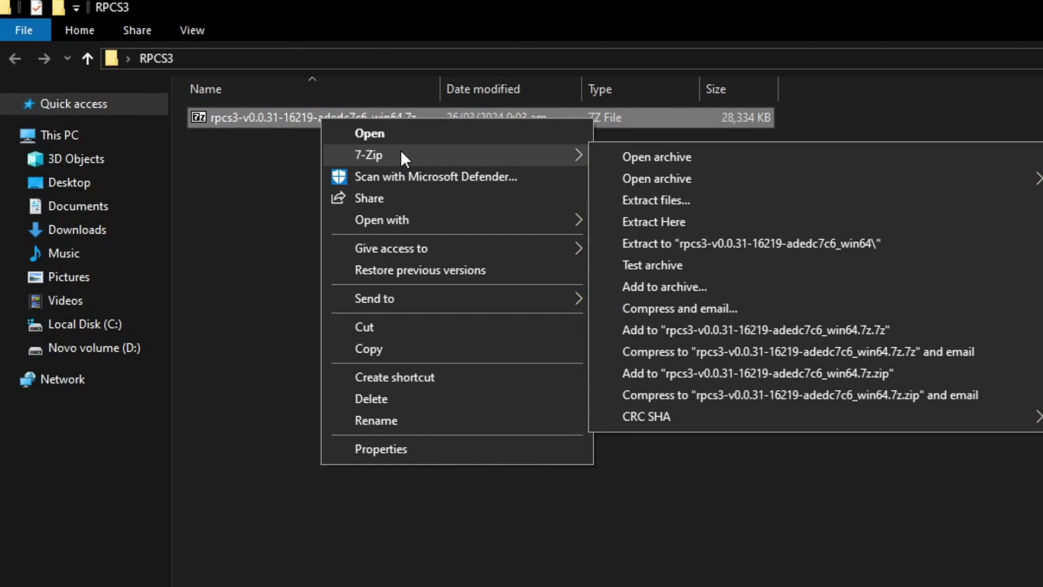
left_click(658, 224)
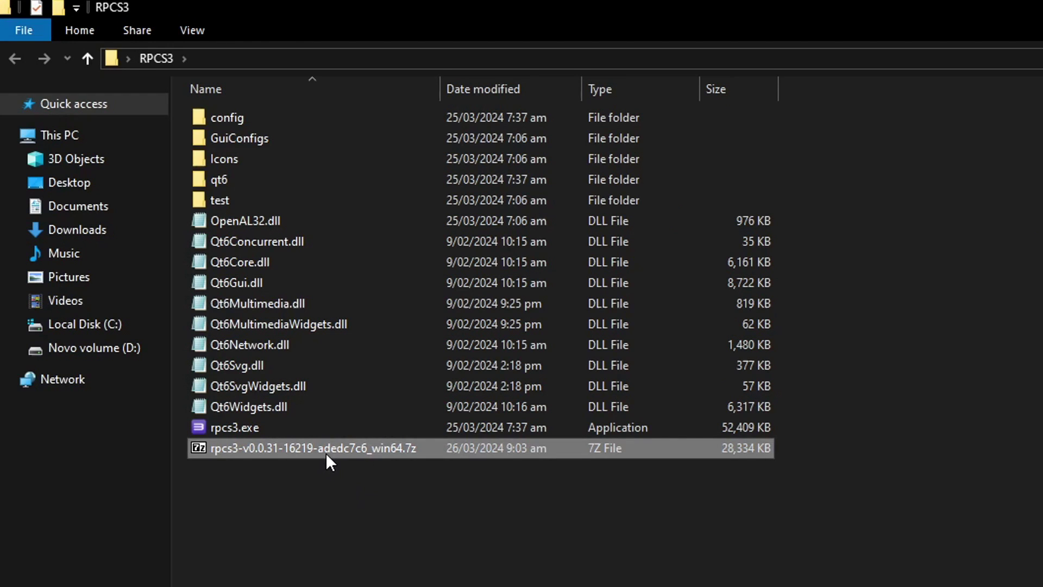
key("shift+Delete")
key("Return")
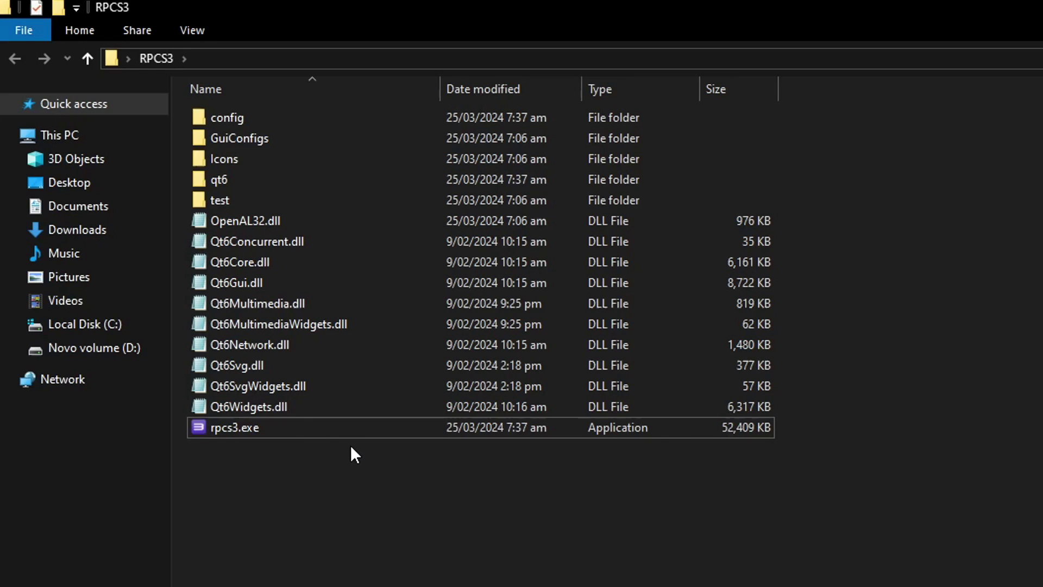
left_click(234, 428)
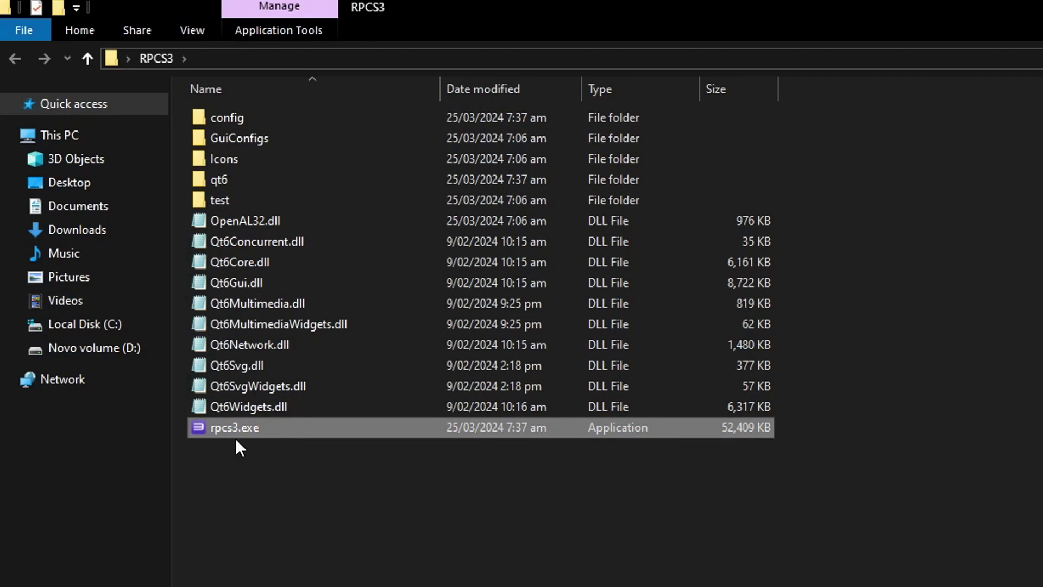
double_click(251, 428)
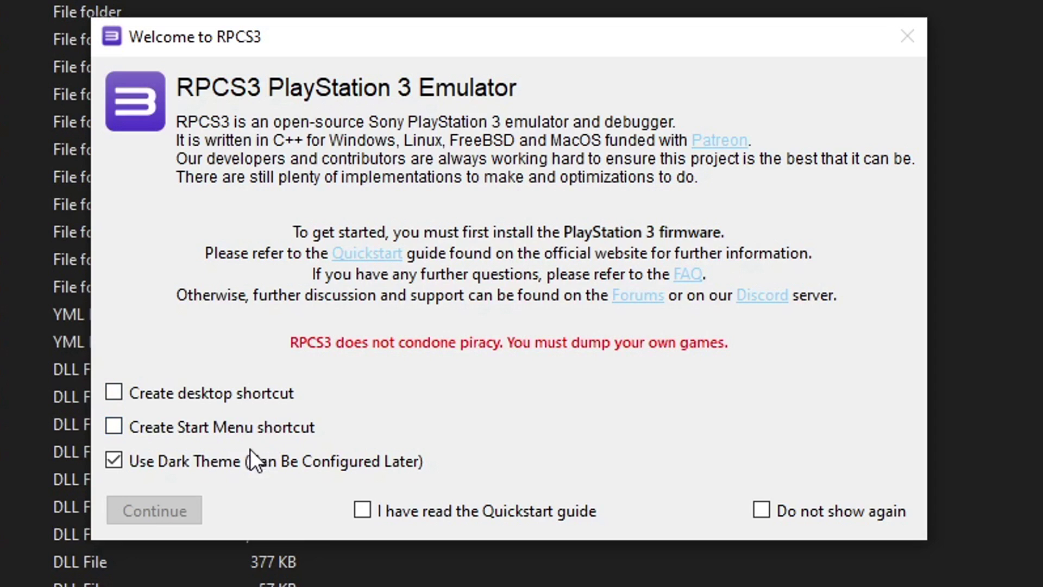
Turn off Use Dark Theme, tick the Quickstart guide confirmation, and continue to the main window
left_click(196, 465)
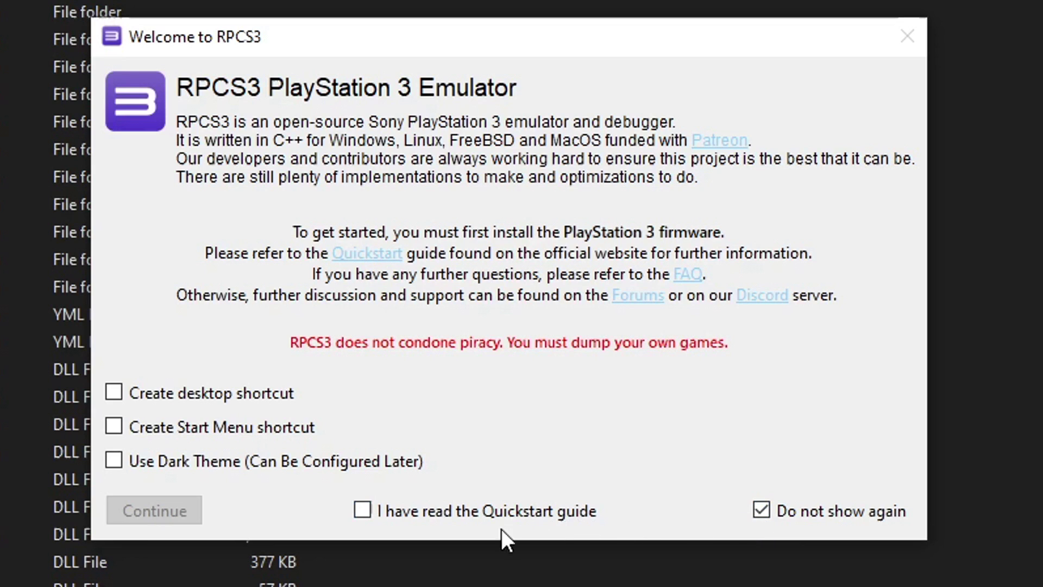
left_click(364, 512)
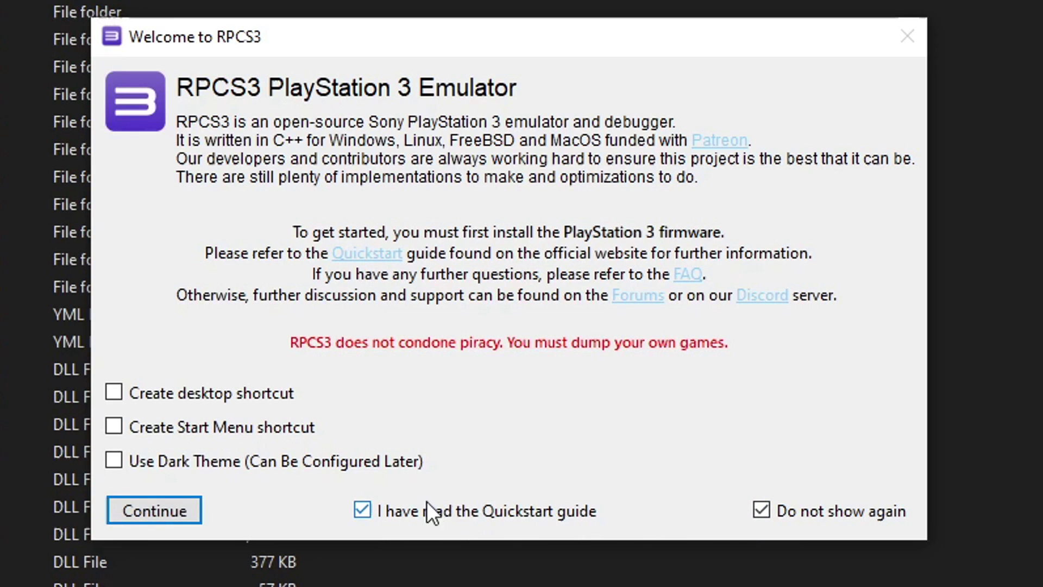
left_click(185, 516)
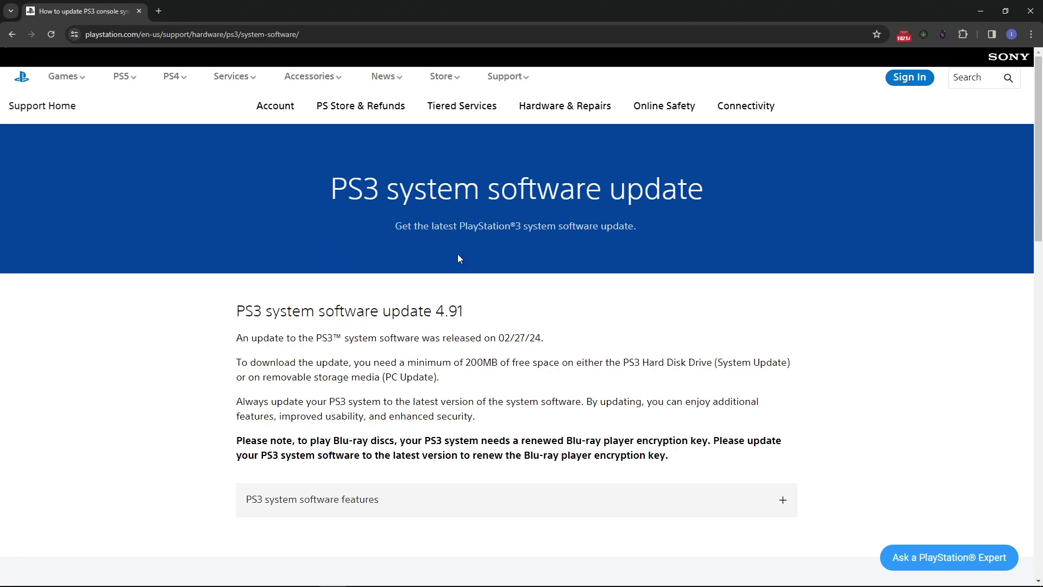
Expand 'Update using a computer' and copy the Download PS3 Update link address
scroll(458, 258, "down", 6)
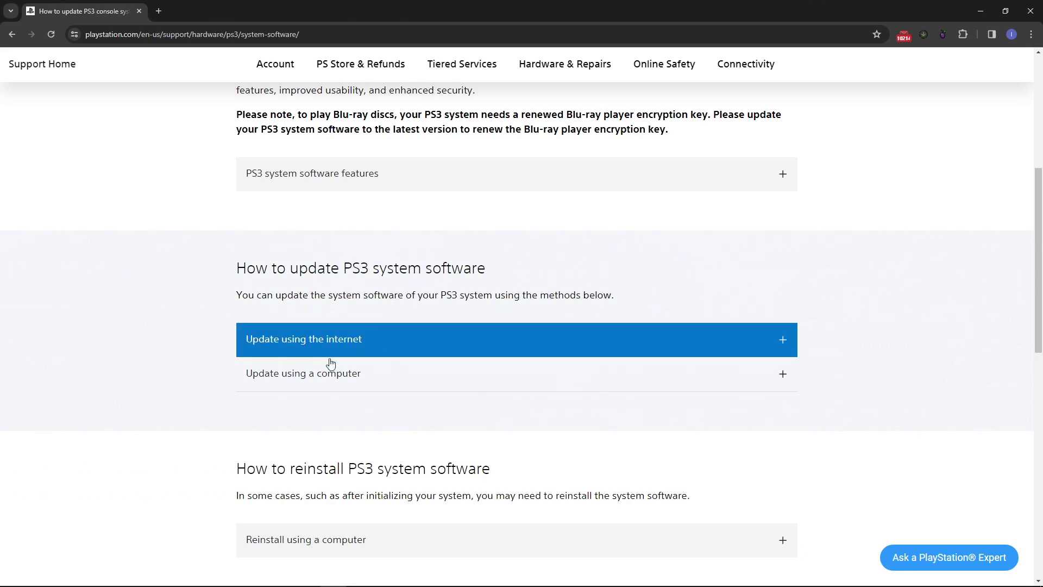
left_click(313, 382)
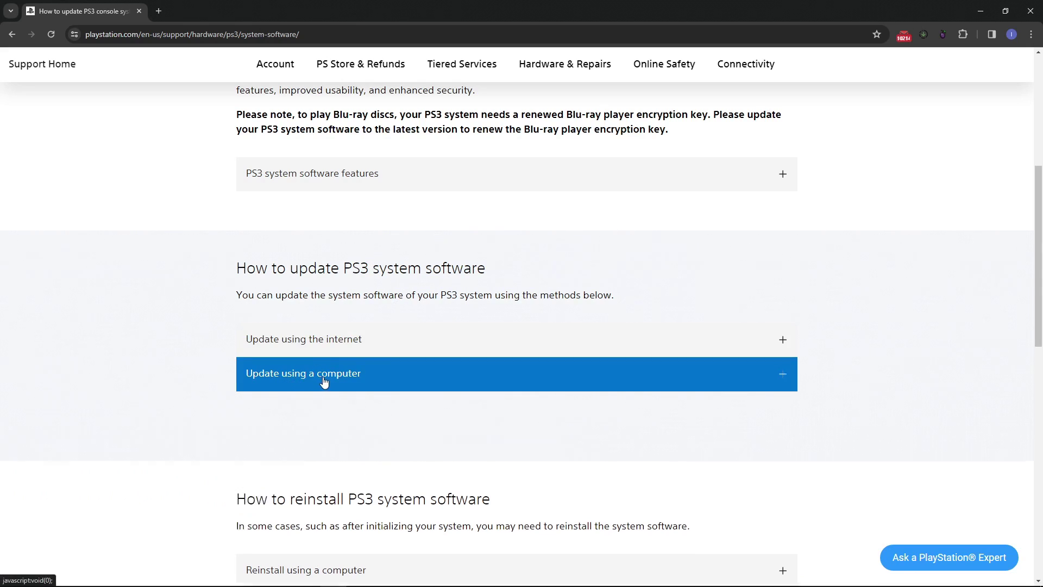
scroll(408, 305, "down", 2)
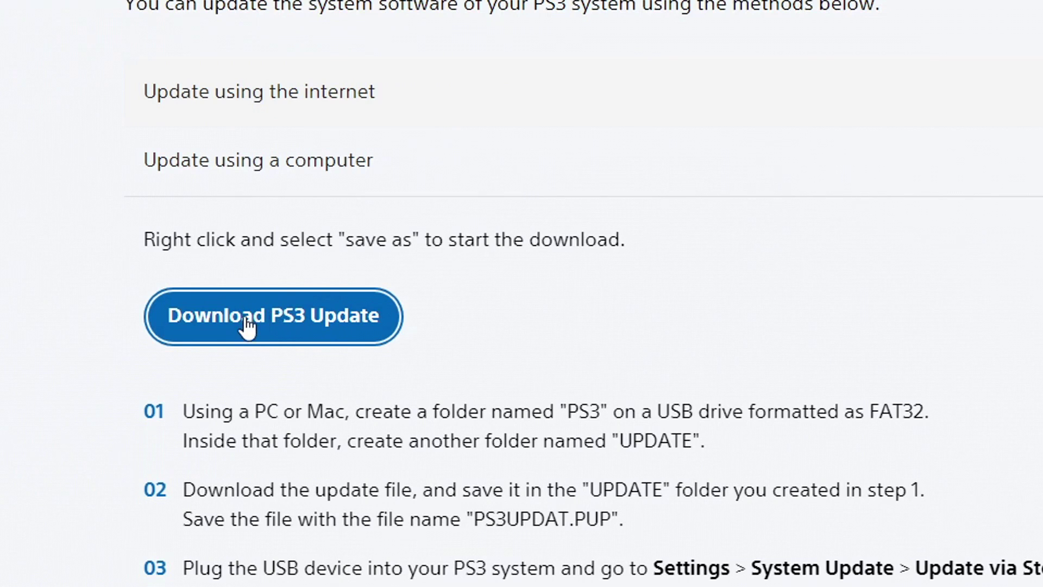
right_click(274, 325)
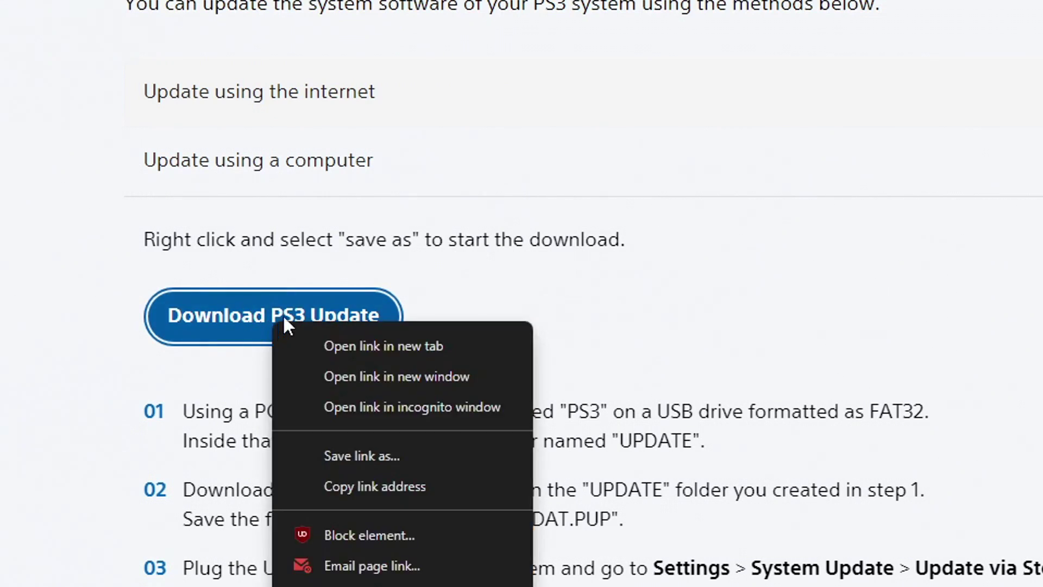
left_click(380, 486)
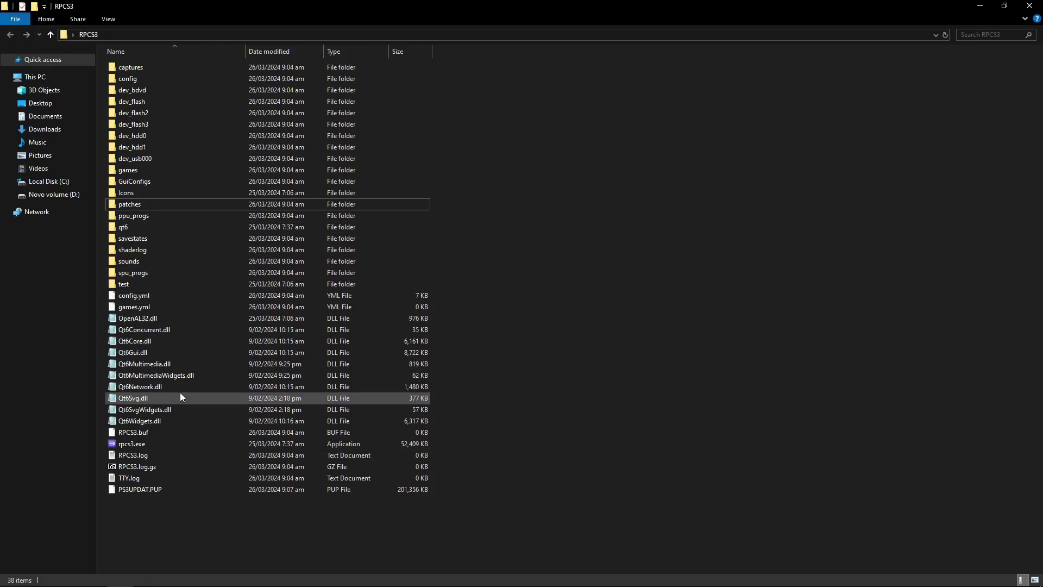
Select the downloaded PS3UPDAT.PUP file in the RPCS3 folder
left_click(122, 490)
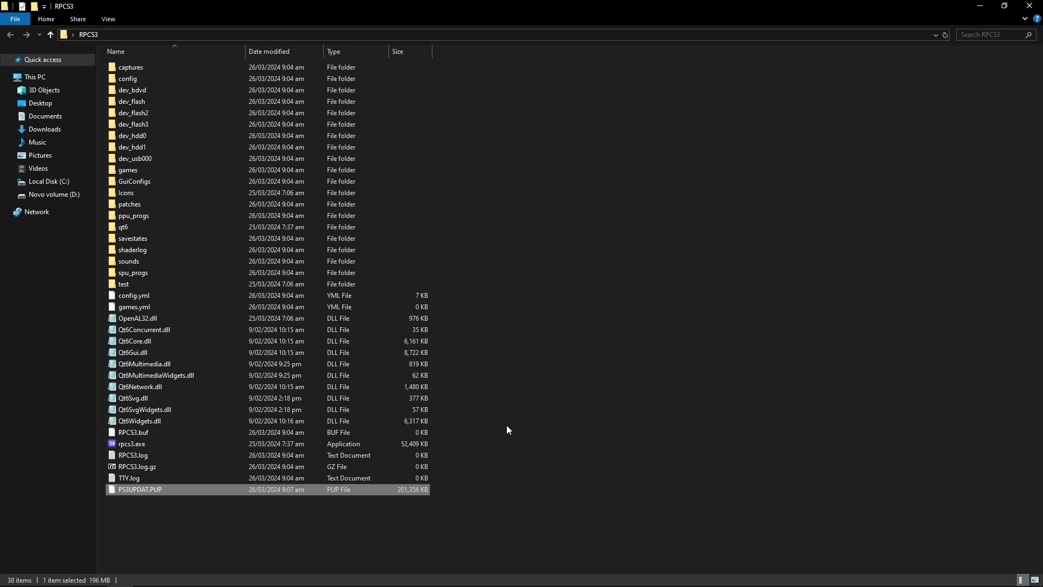
Install firmware 4.91 from PS3UPDAT.PUP via File > Install Firmware and dismiss the success message
mouse_move(523, 584)
left_click(466, 576)
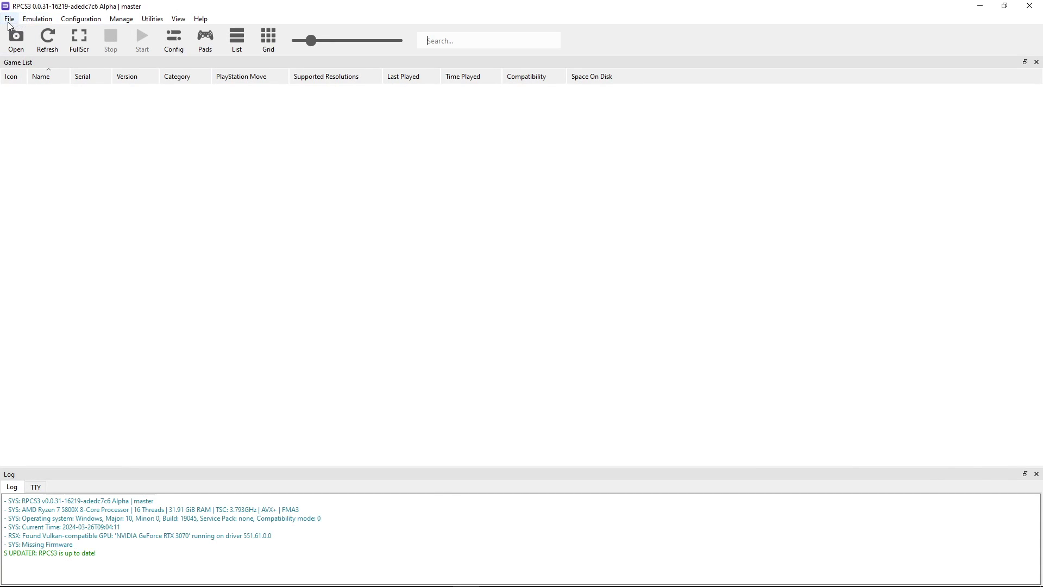
left_click(9, 21)
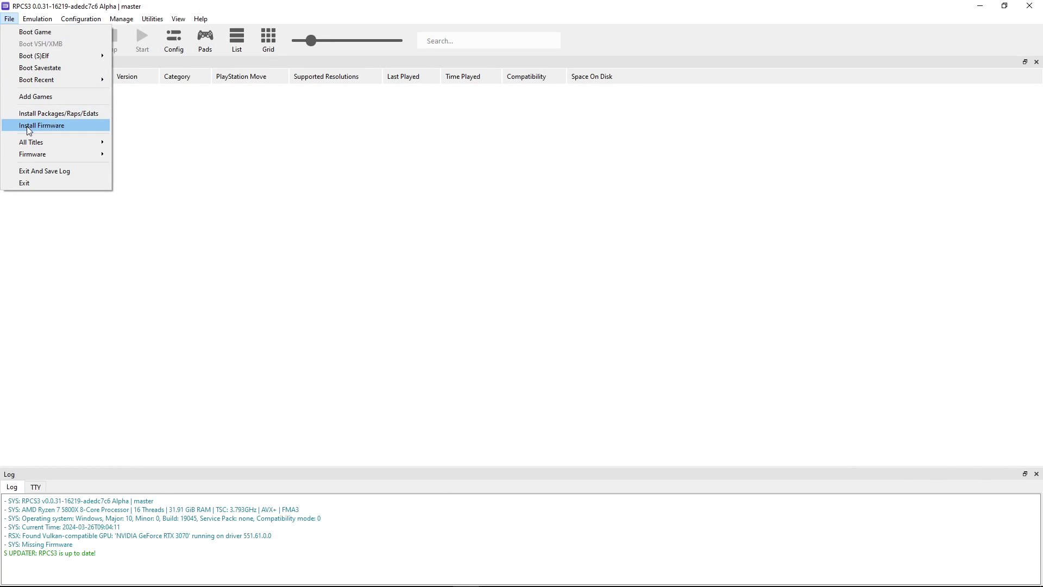
left_click(51, 128)
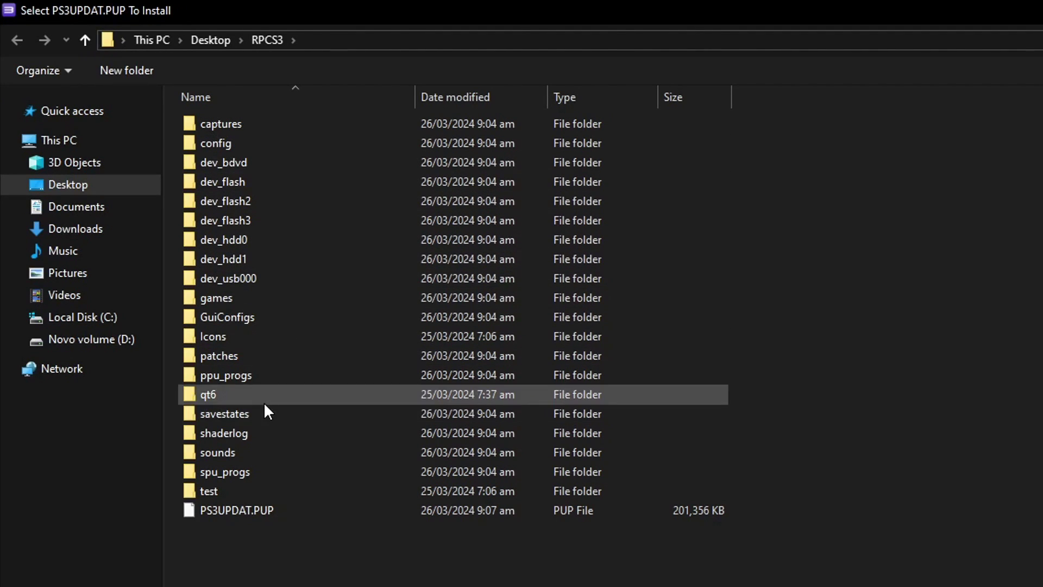
left_click(227, 507)
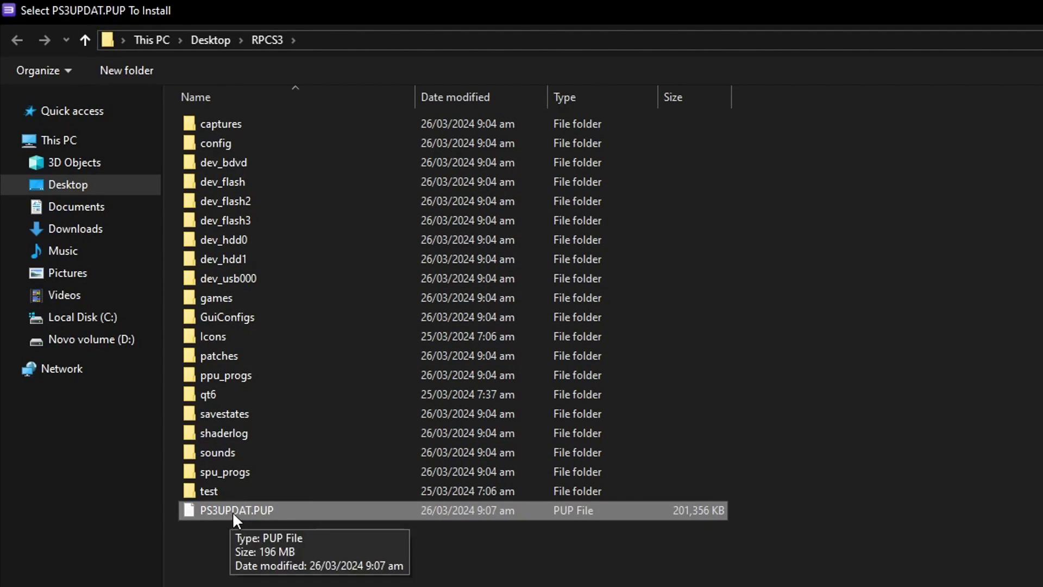
double_click(268, 508)
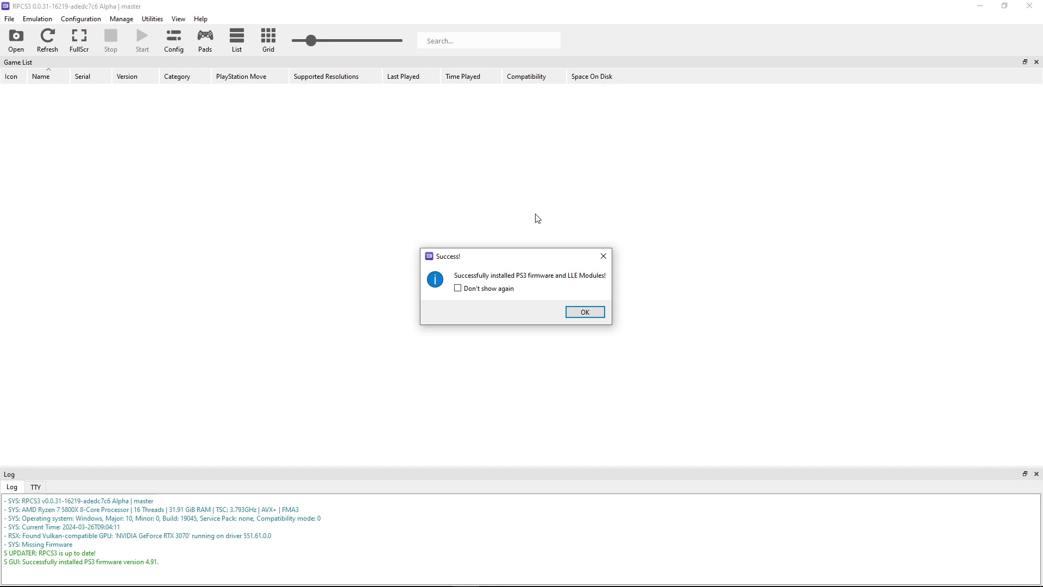
left_click(582, 313)
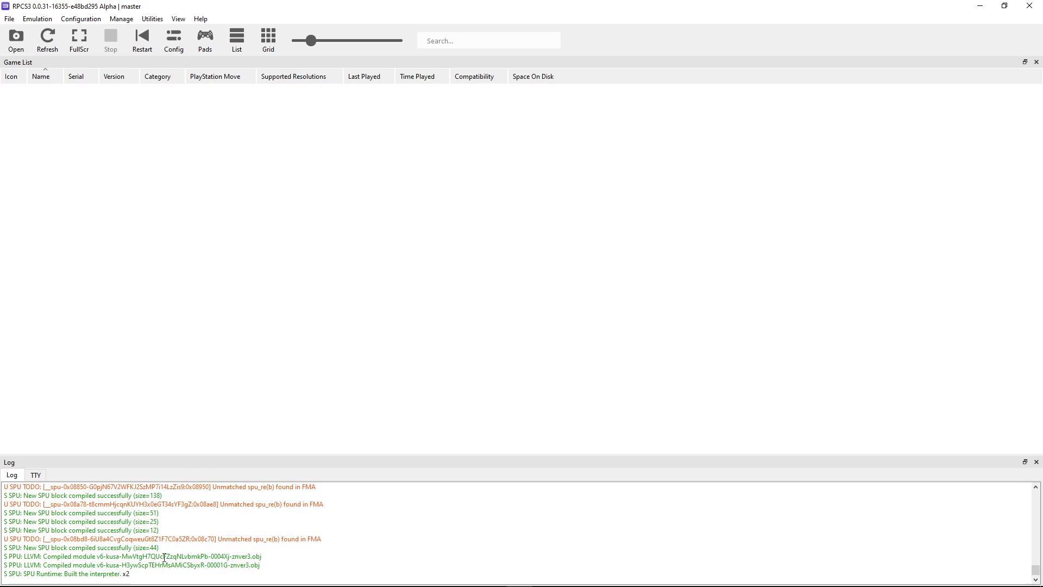
Browse into games and the Raging Blast 2 folder, then return up to games
left_click(147, 576)
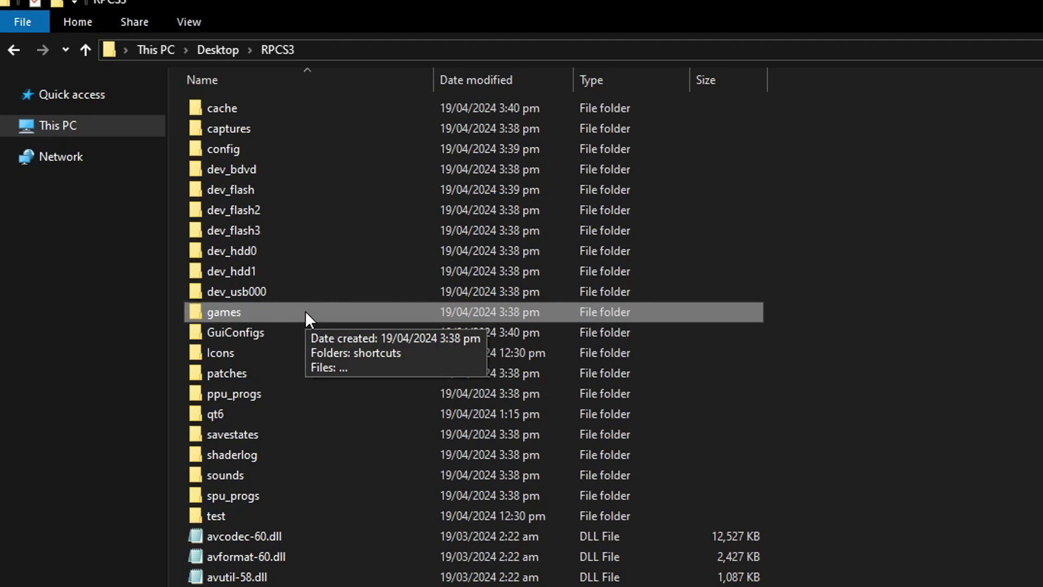
double_click(252, 314)
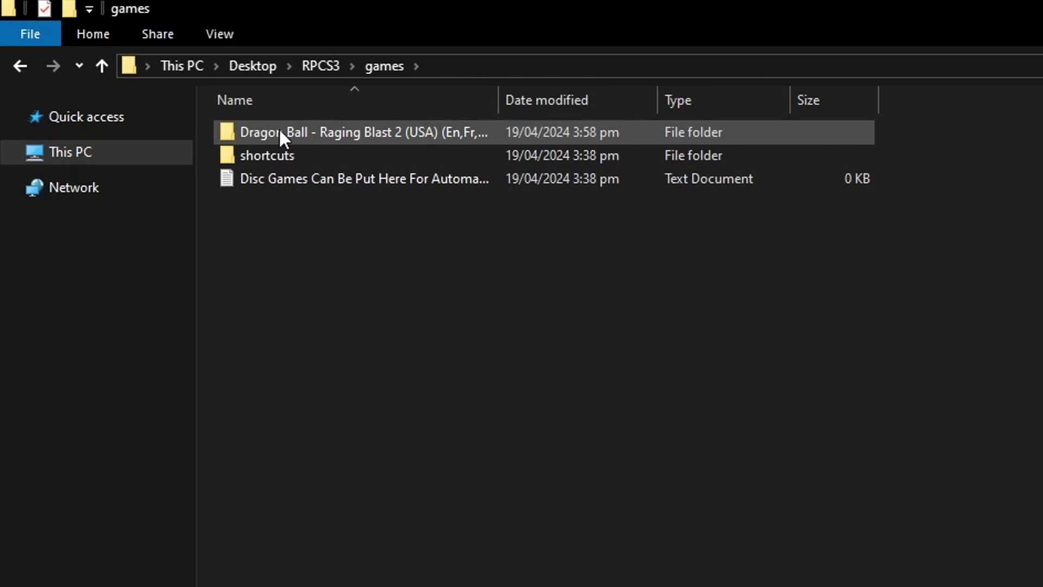
double_click(300, 132)
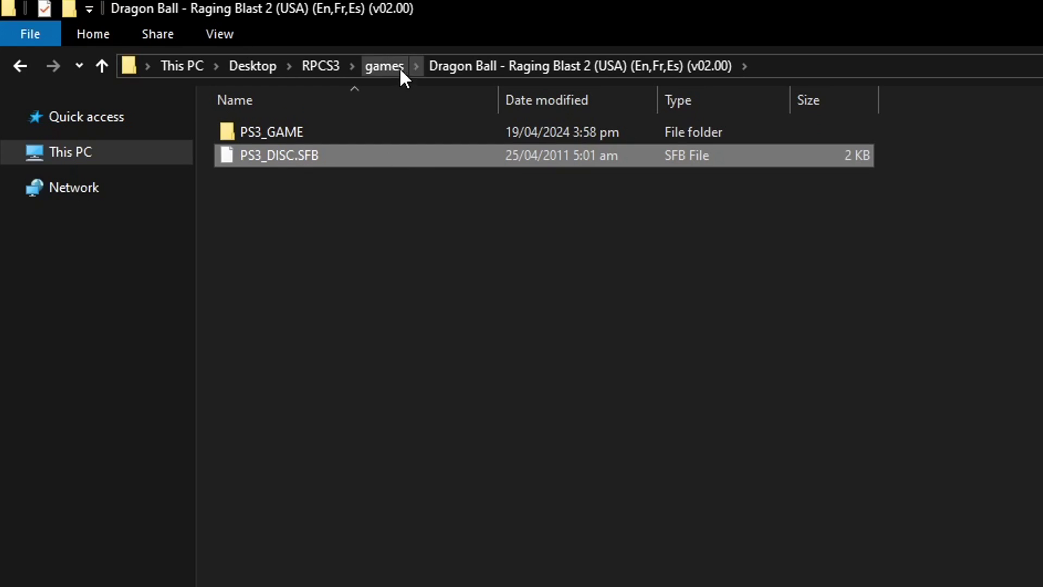
left_click(385, 66)
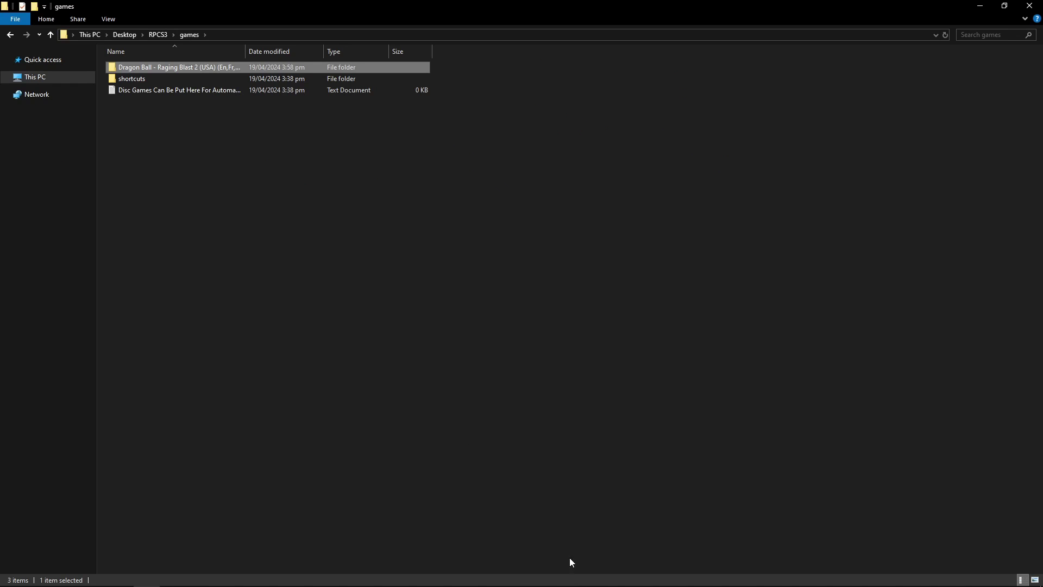
Add the Dragon Ball Raging Blast 2 folder from games to the game list via File > Add Games
left_click(521, 575)
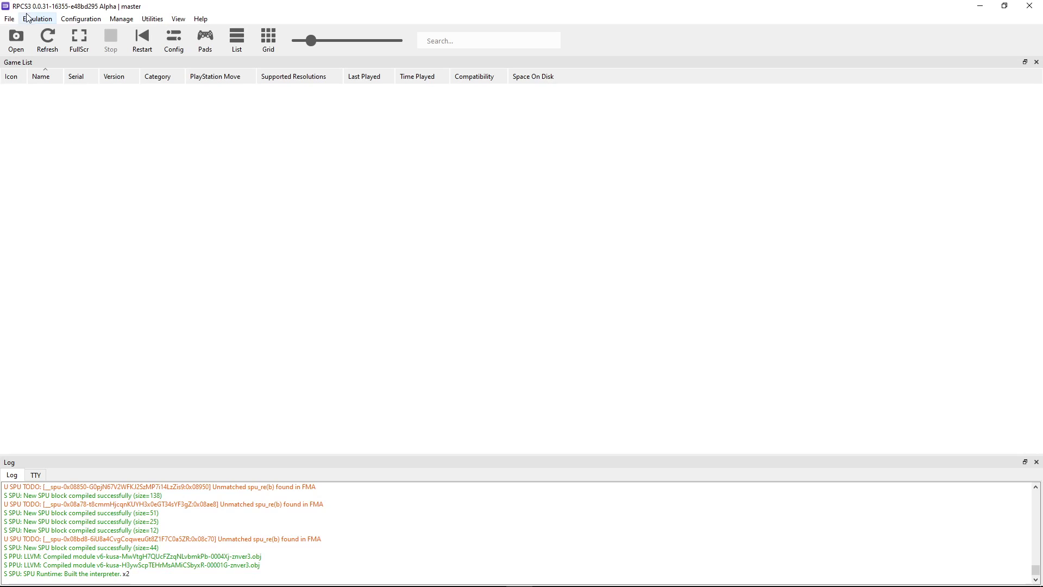
left_click(9, 21)
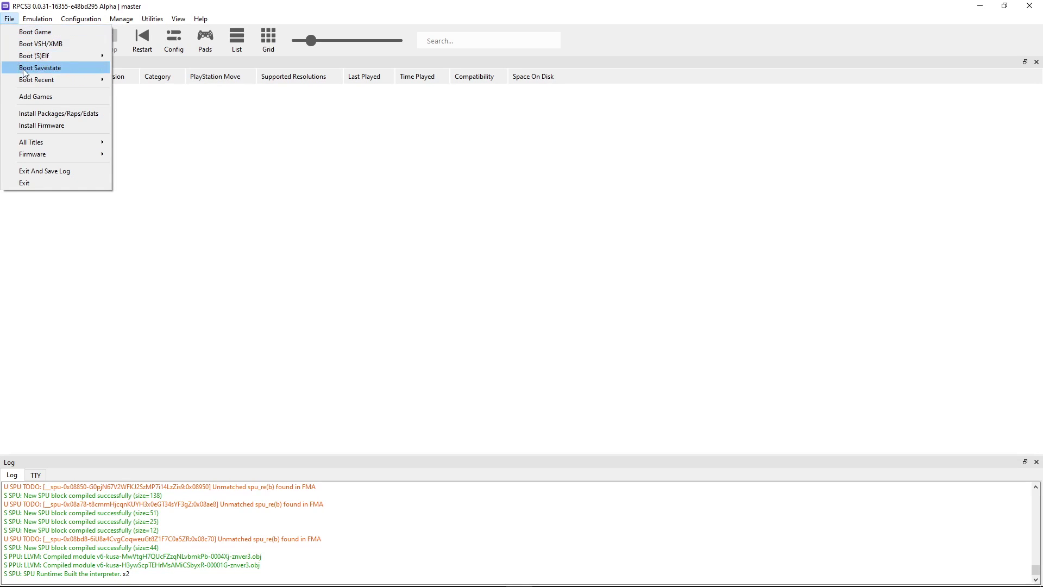
left_click(44, 97)
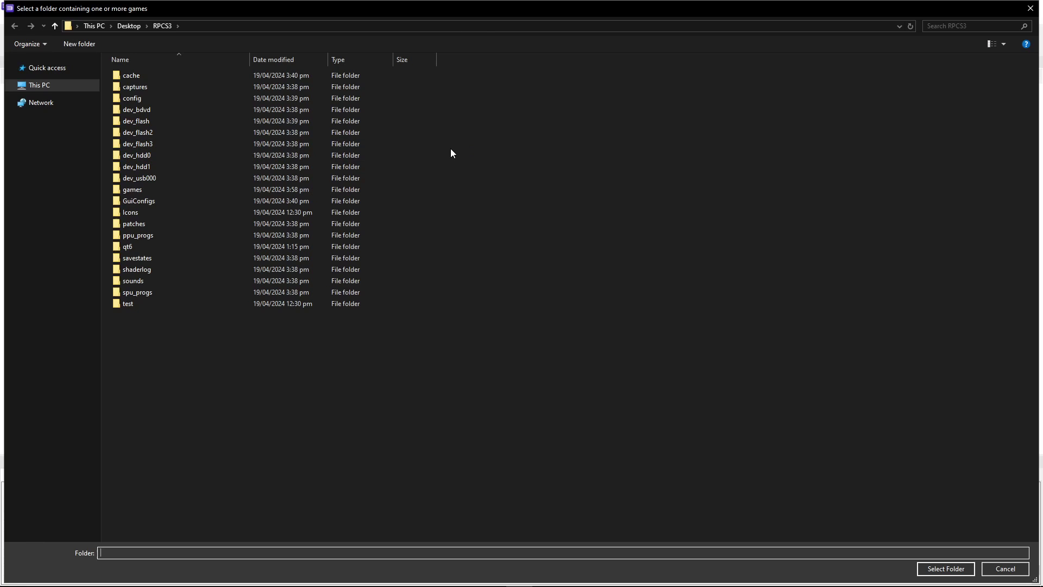
double_click(138, 191)
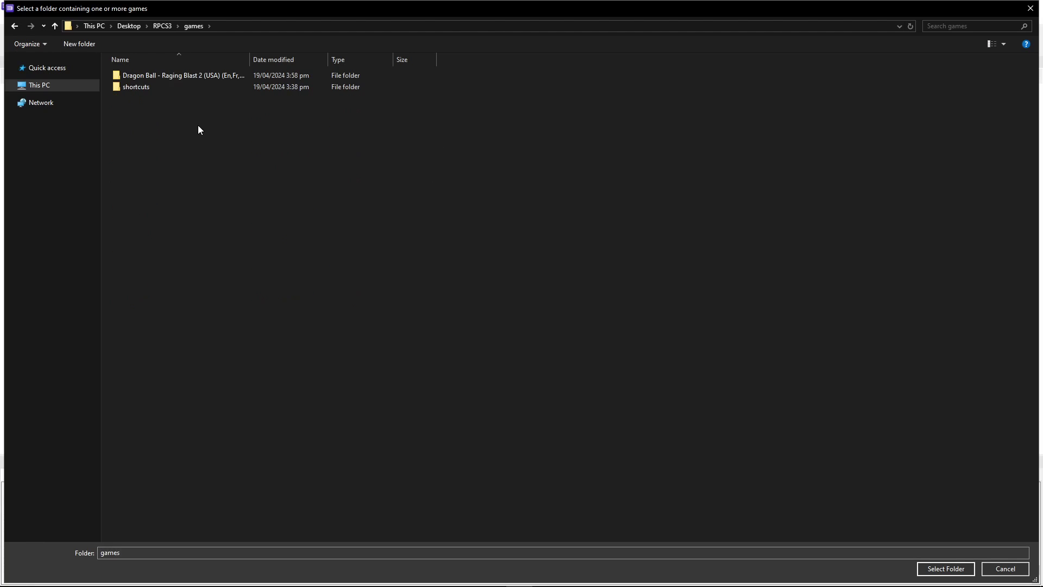
left_click(150, 76)
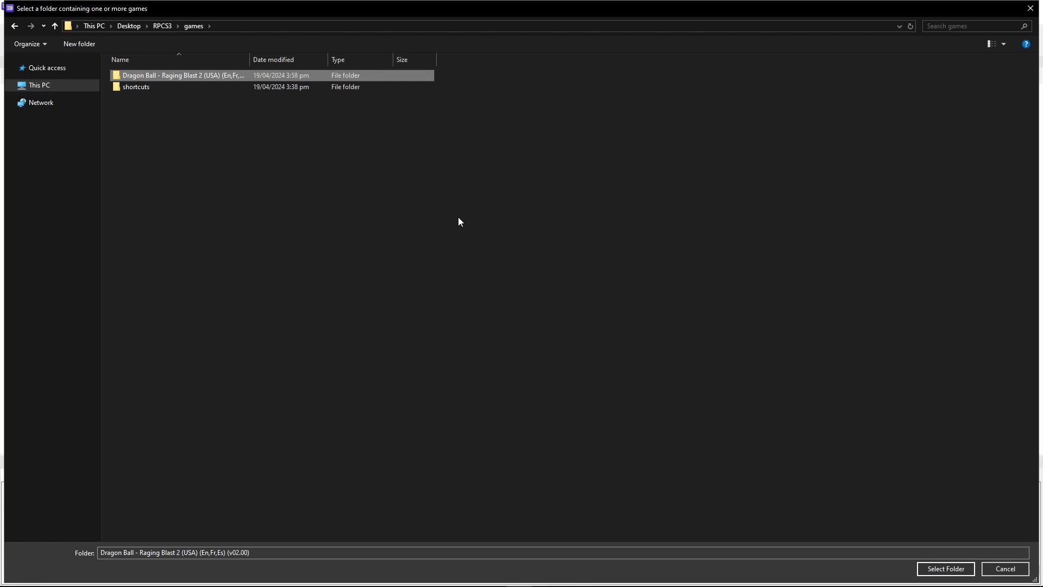
left_click(946, 569)
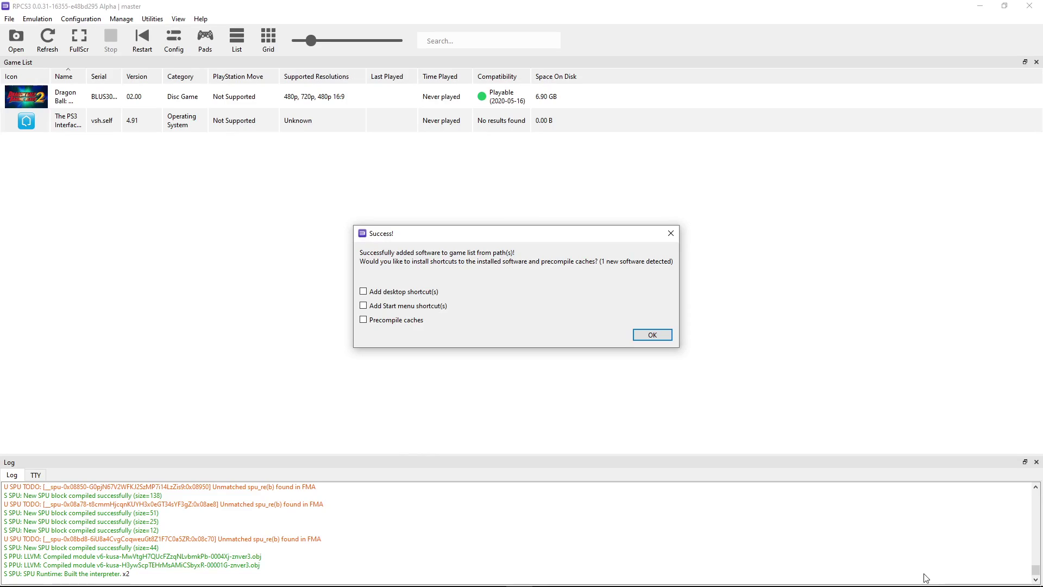
left_click(648, 336)
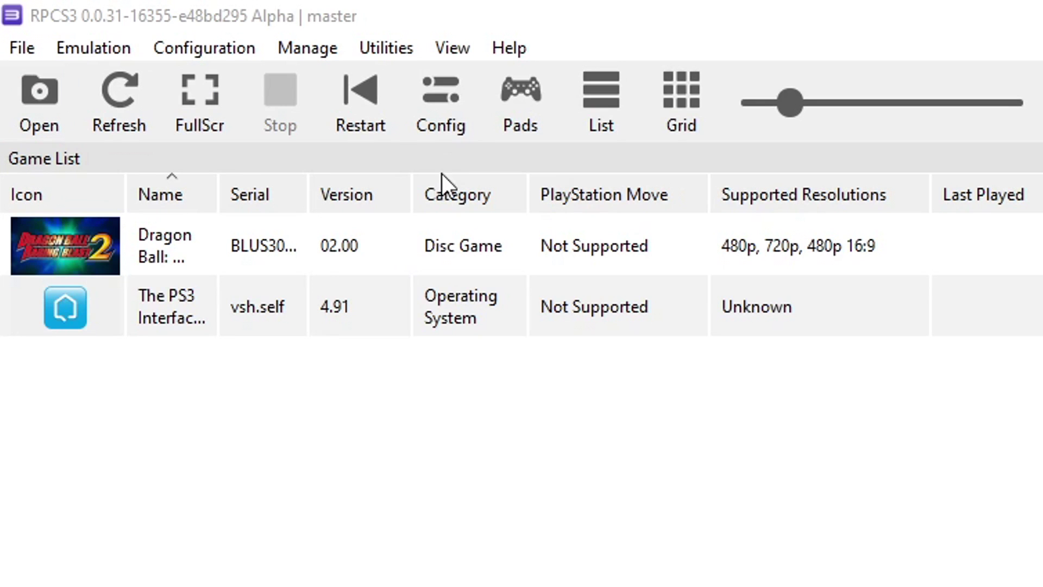
Start a new RPCN account and replace the generated username with a chosen one
left_click(211, 46)
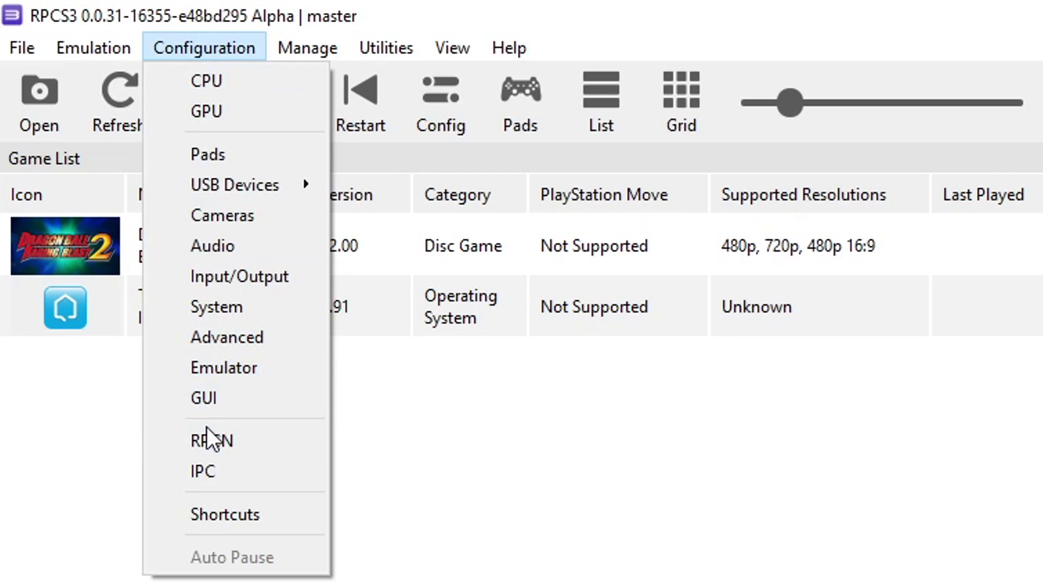
left_click(249, 445)
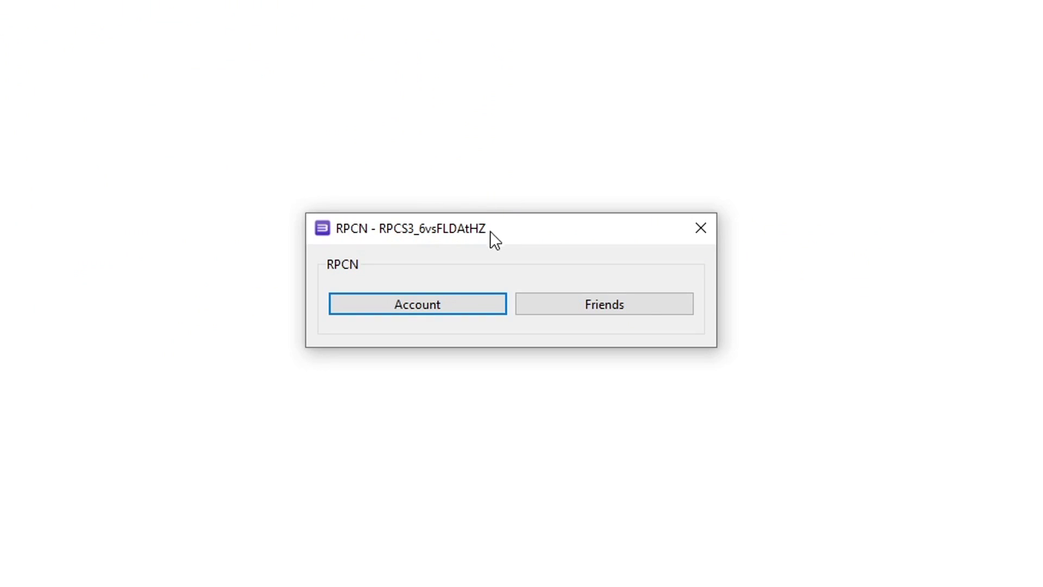
left_click(420, 310)
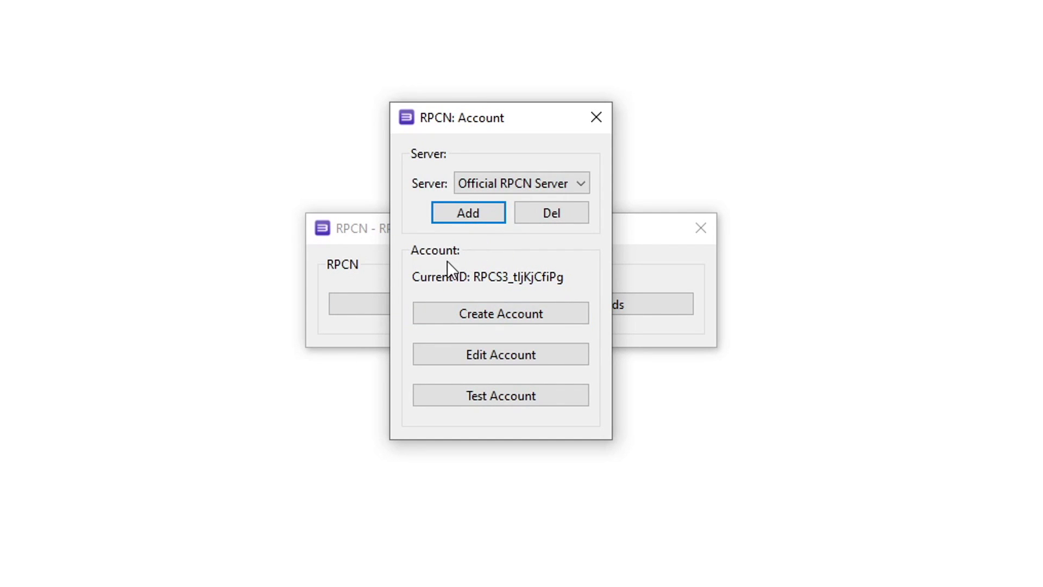
left_click(504, 318)
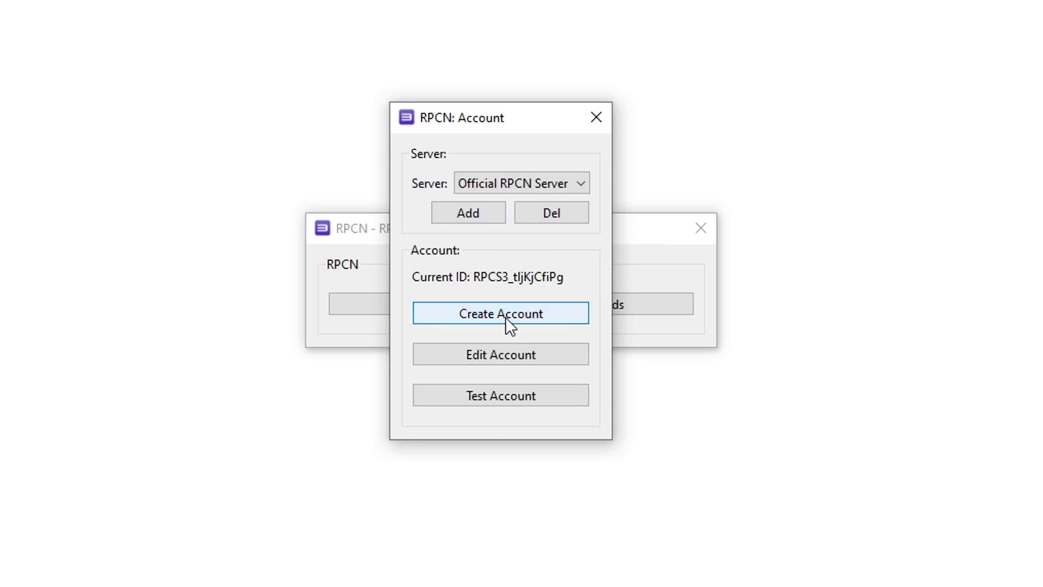
left_click_drag(481, 331, 311, 305)
type("DinoC")
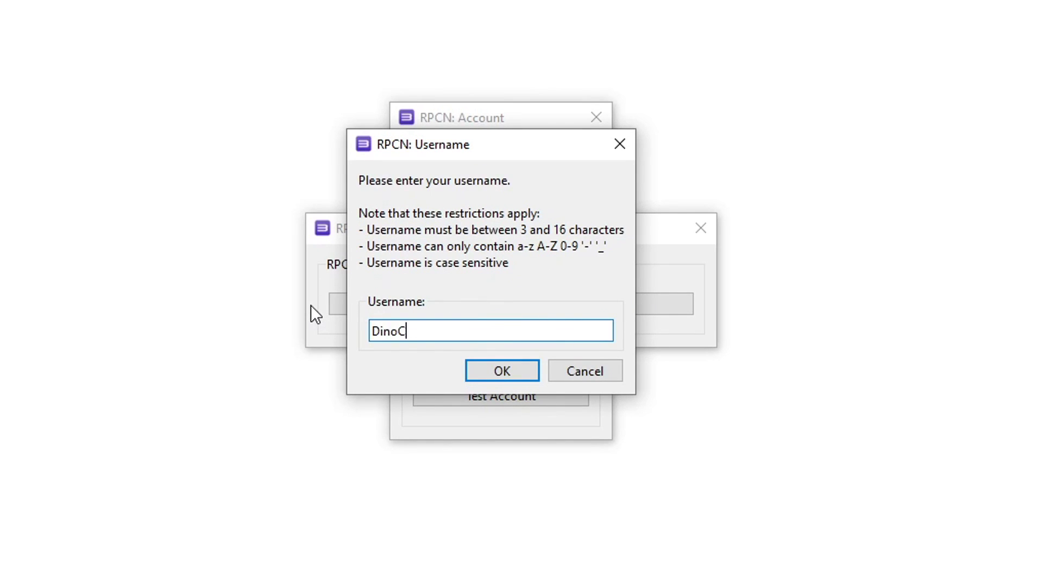
type("risisRemake")
left_click(502, 372)
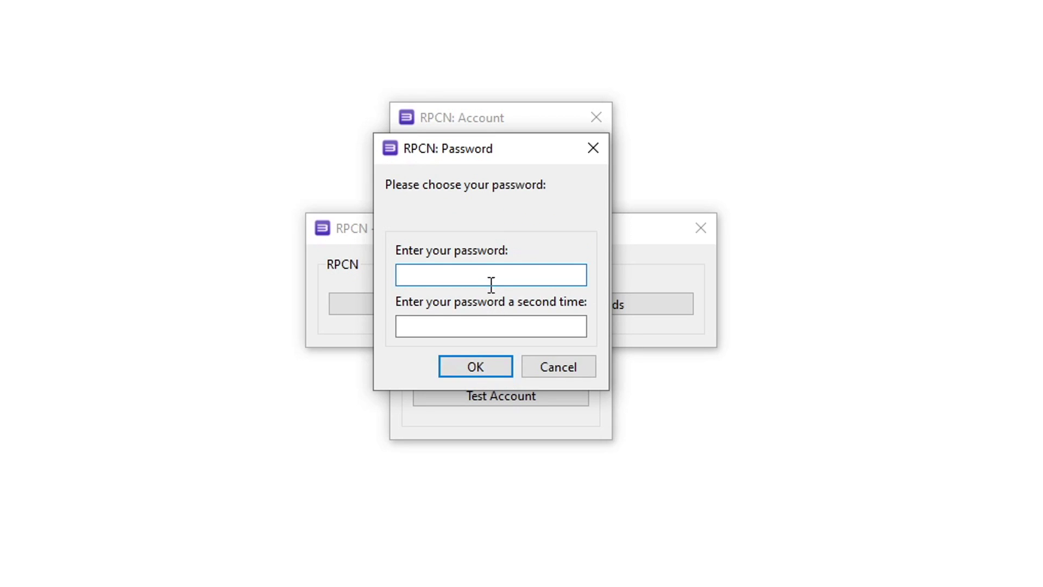
Enter the account password in both password fields and confirm it
type("•••••••••••")
key("Tab")
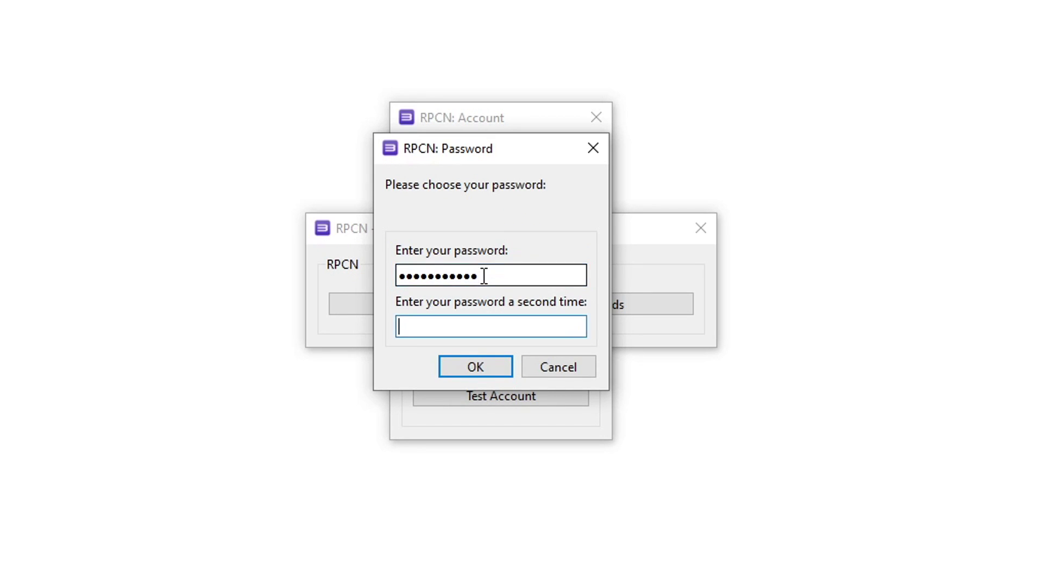
type("•••••••••••")
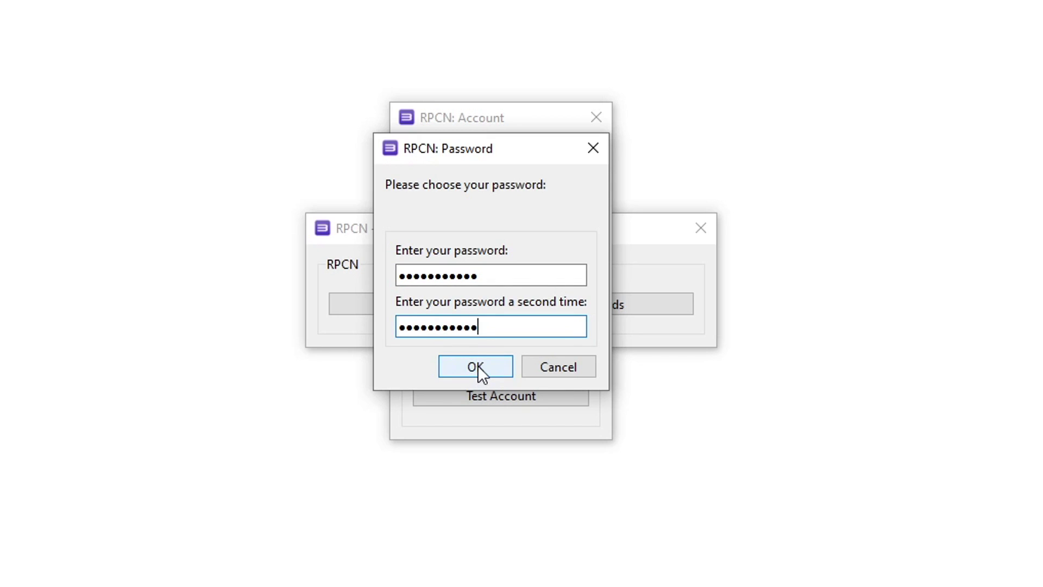
left_click(477, 366)
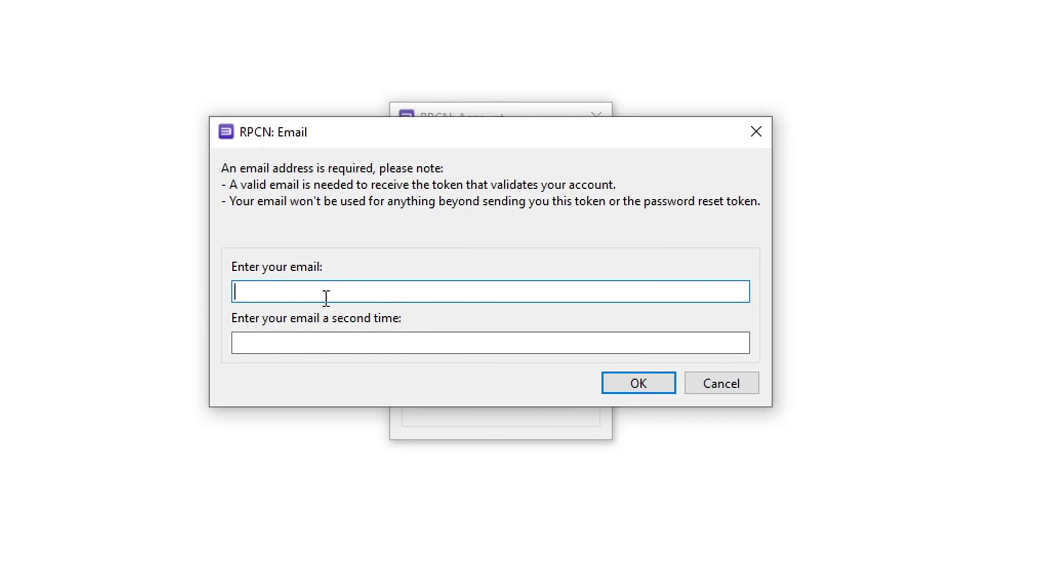
Enter the account e-mail address in both fields and submit it
type("YourEmail@gmail.com")
key("Tab")
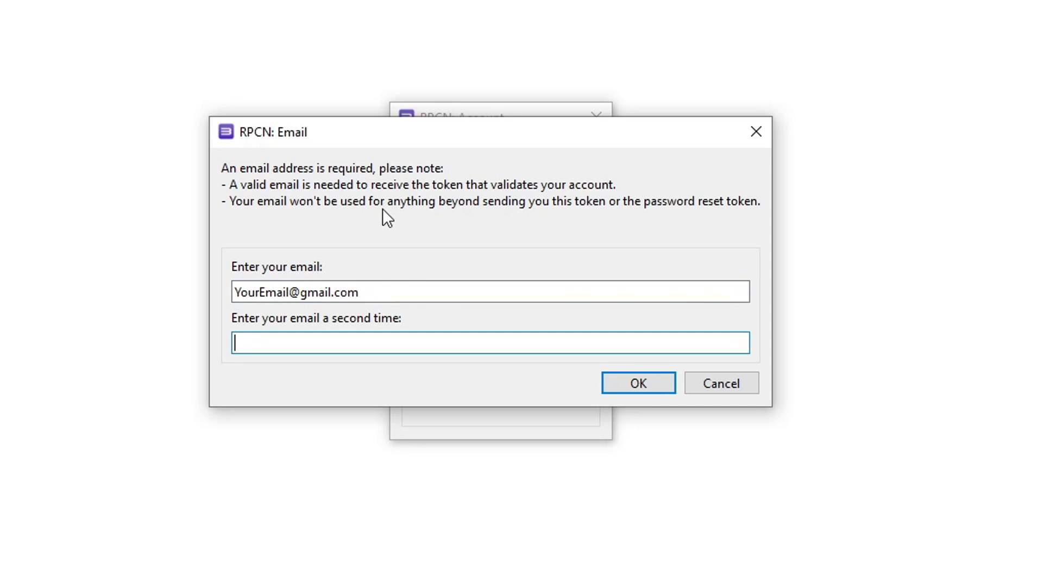
type("YourEmail@gmai")
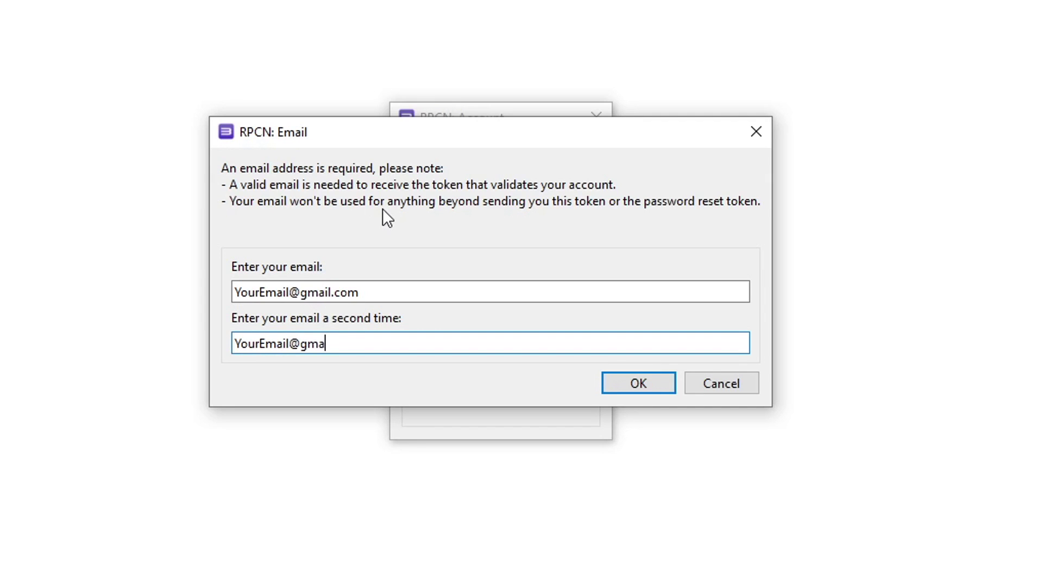
type("l.com")
key("Return")
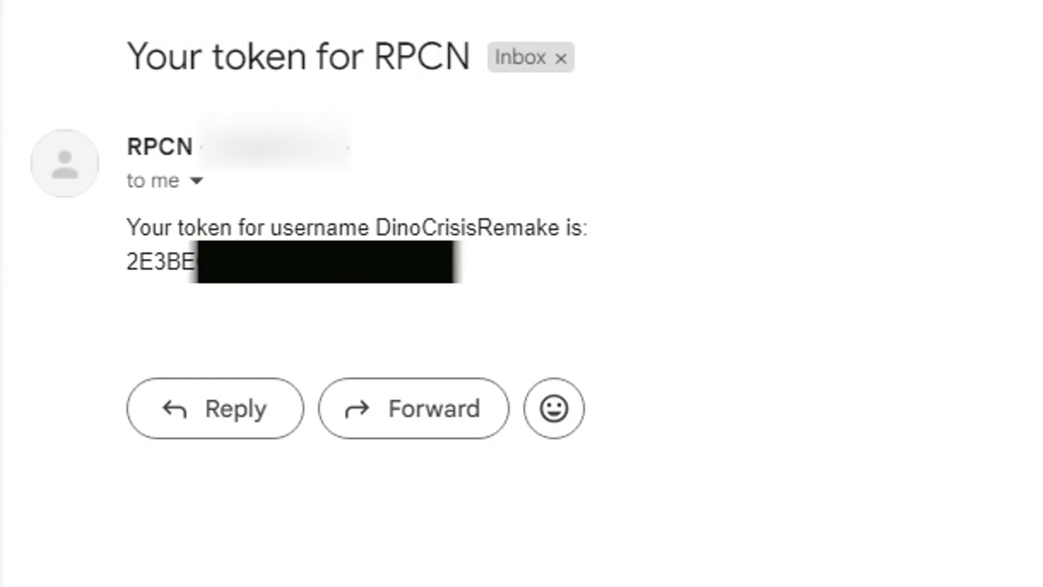
Copy the RPCN token from the Gmail message, submit it in RPCS3, and test the account
left_click_drag(452, 262, 145, 266)
right_click(194, 270)
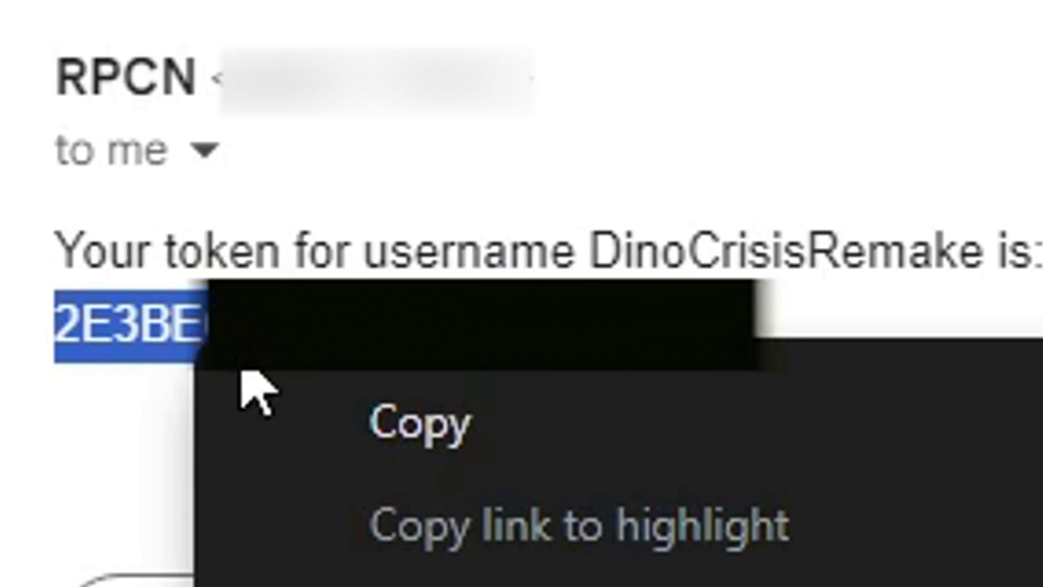
left_click(293, 310)
key("alt+Tab")
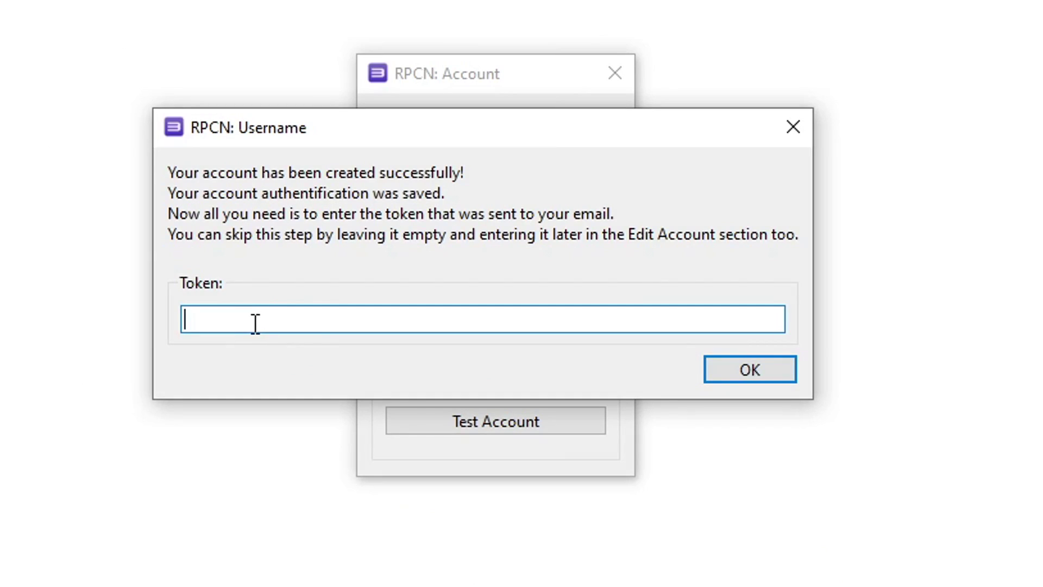
left_click(730, 376)
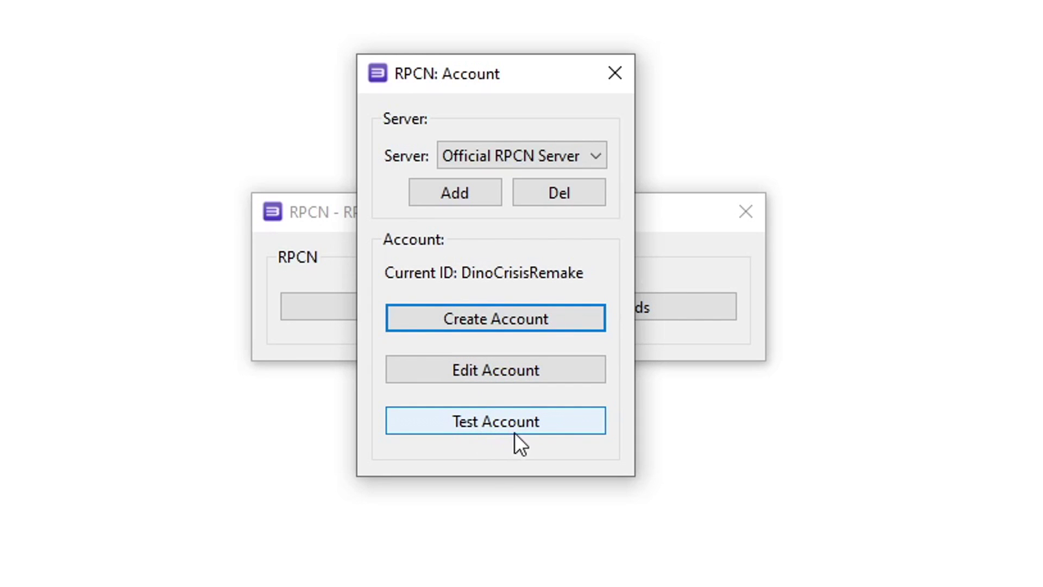
left_click(497, 425)
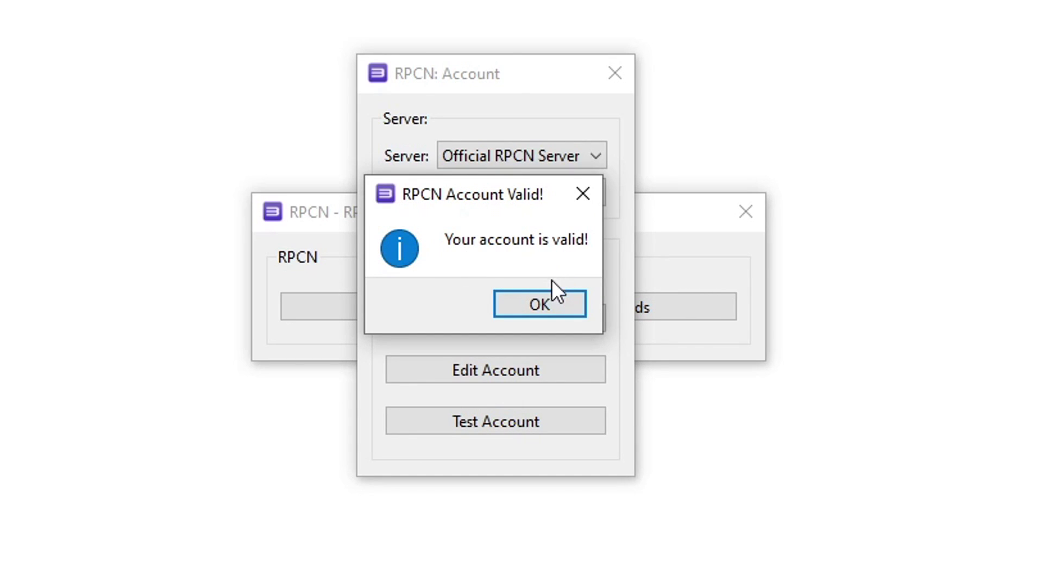
Dismiss the 'RPCN Account Valid!' message and close the RPCN: Account dialog
left_click(544, 307)
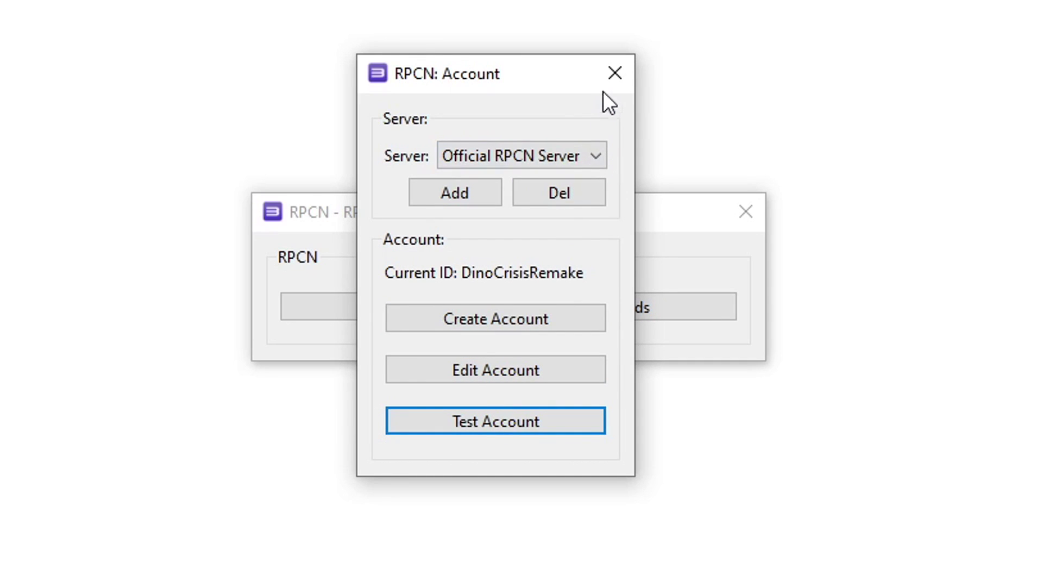
left_click(615, 76)
key("Tab")
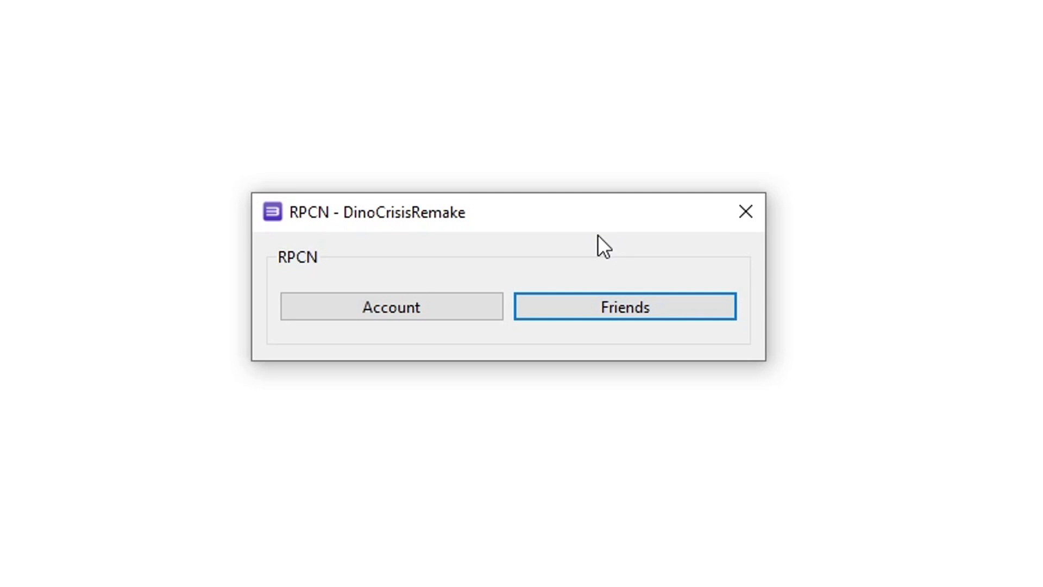
Send a friend request to another RPCN user by username and dismiss the 'Friend added!' message
left_click(605, 304)
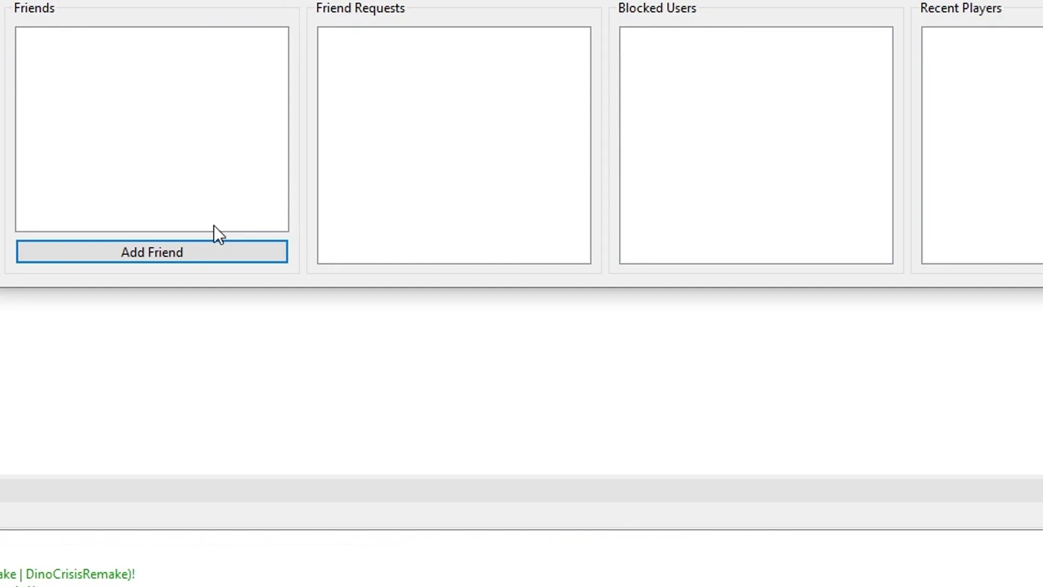
left_click(148, 257)
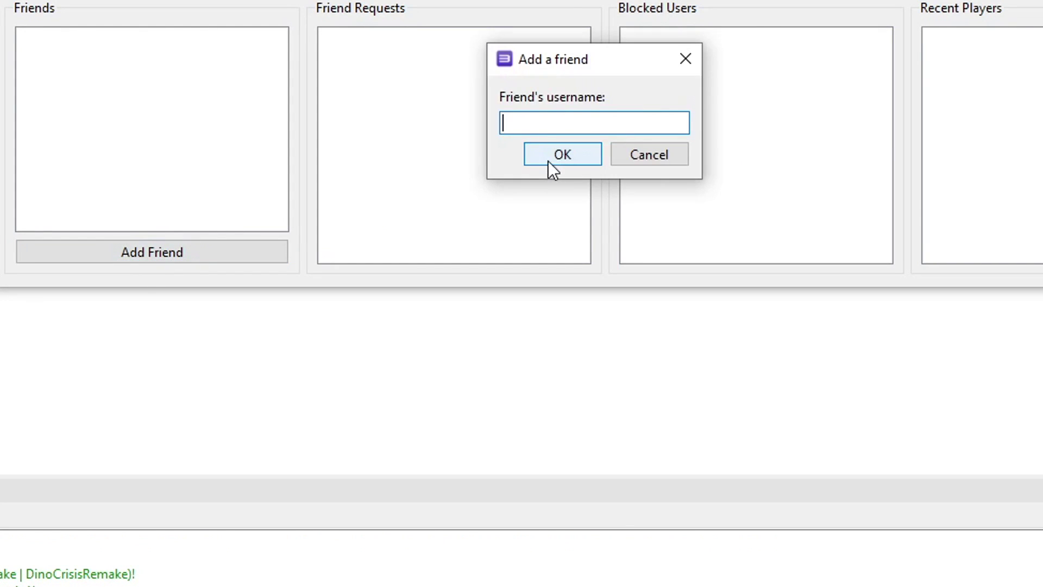
type("IgorL")
left_click(564, 156)
left_click(664, 152)
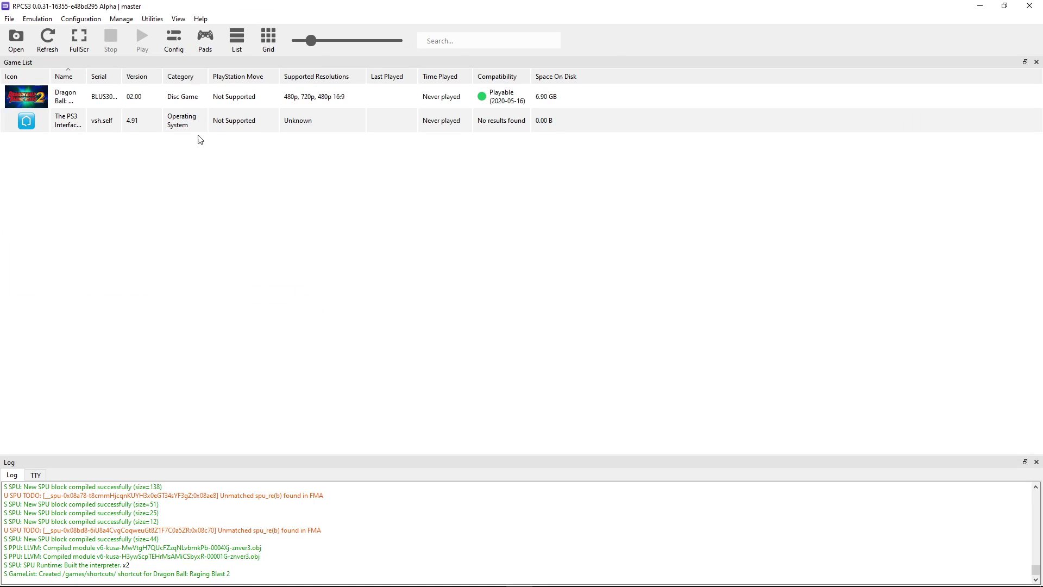
Create a custom configuration for Dragon Ball: Raging Blast 2 from the global settings
left_click(102, 101)
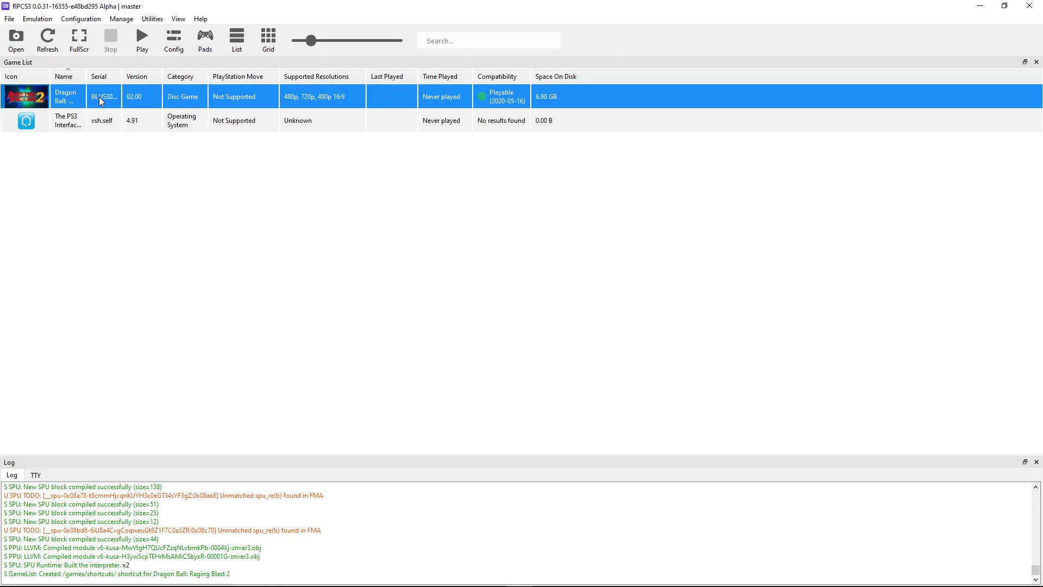
right_click(113, 99)
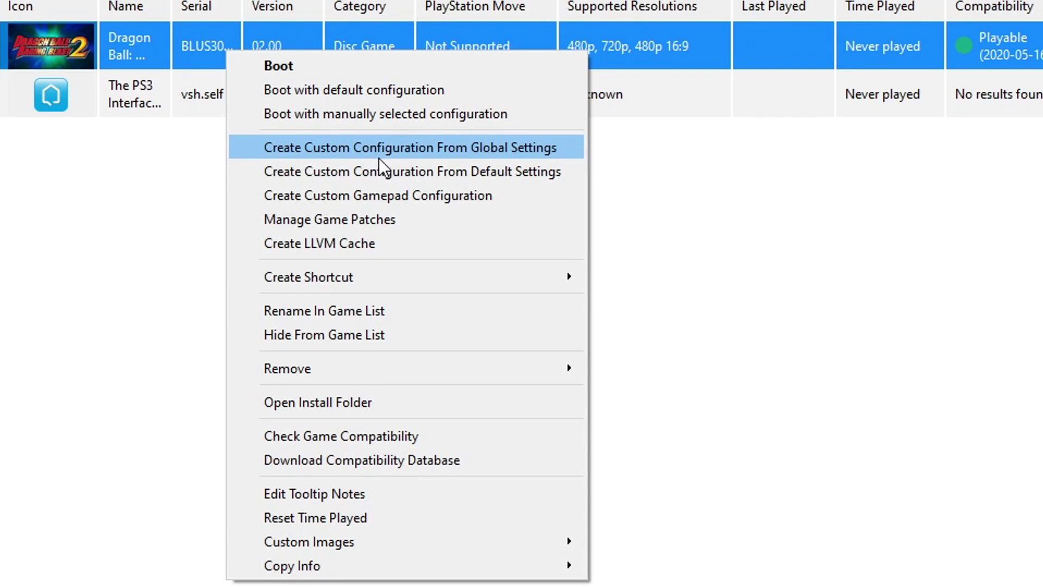
left_click(378, 151)
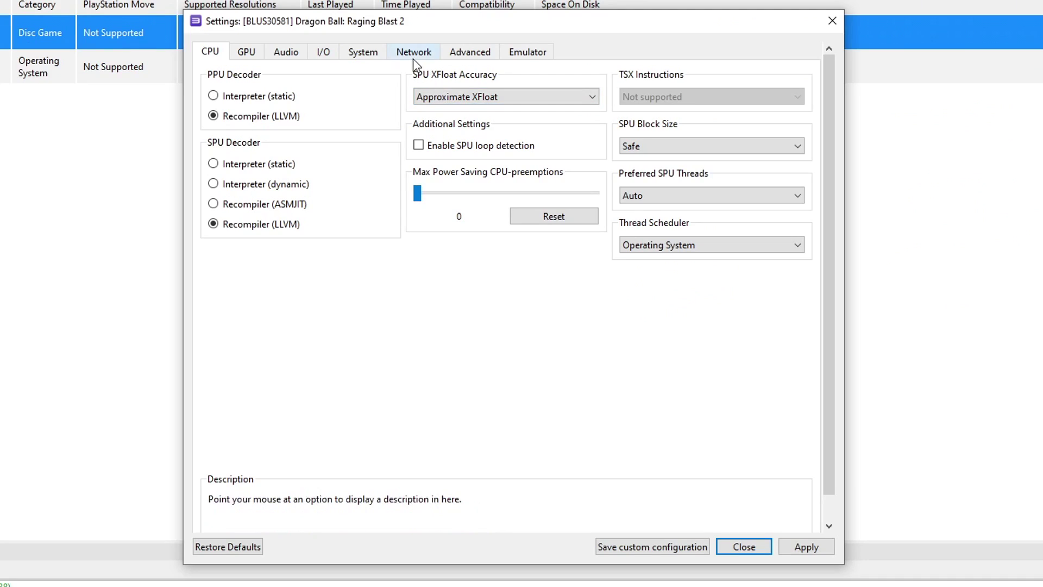
left_click(409, 52)
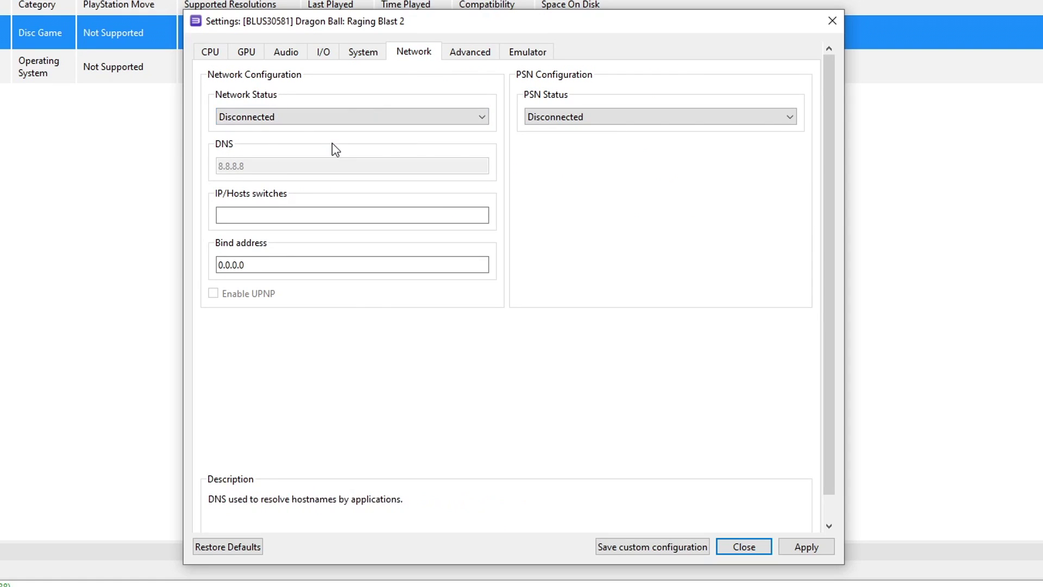
Set the game's Network Status to Connected and PSN Status to RPCN
left_click(272, 121)
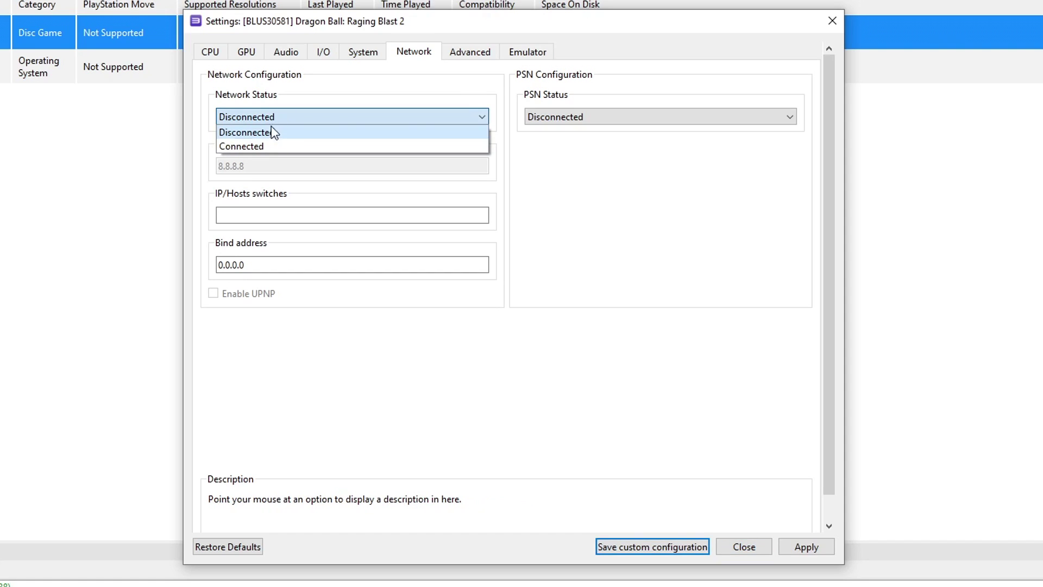
left_click(258, 147)
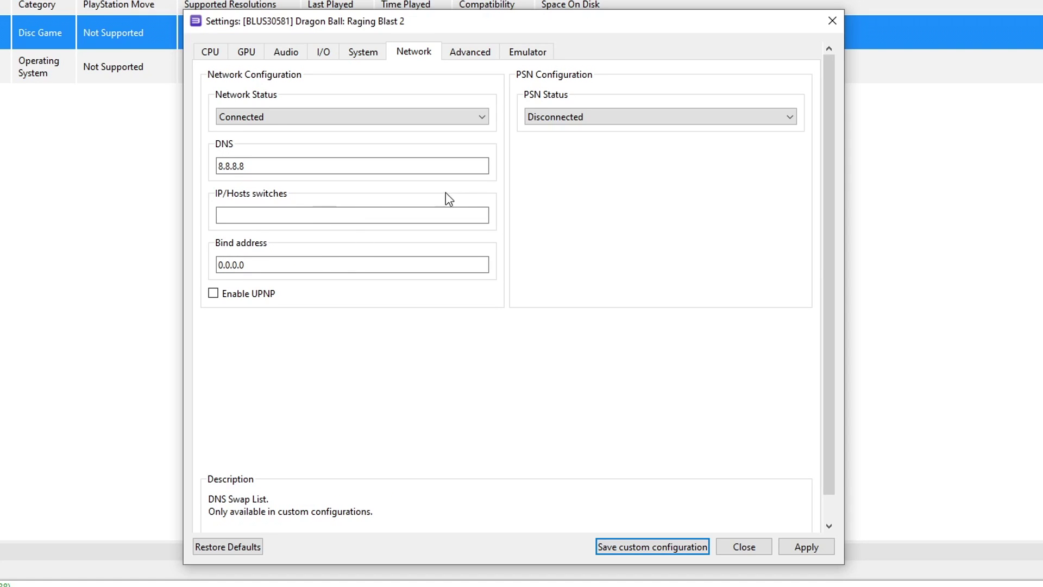
left_click(568, 121)
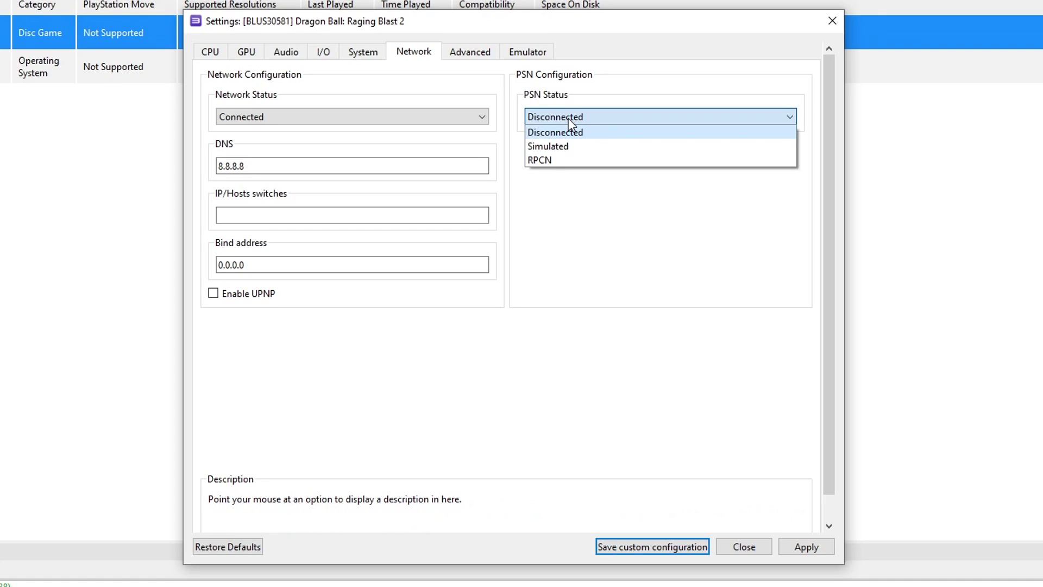
left_click(543, 159)
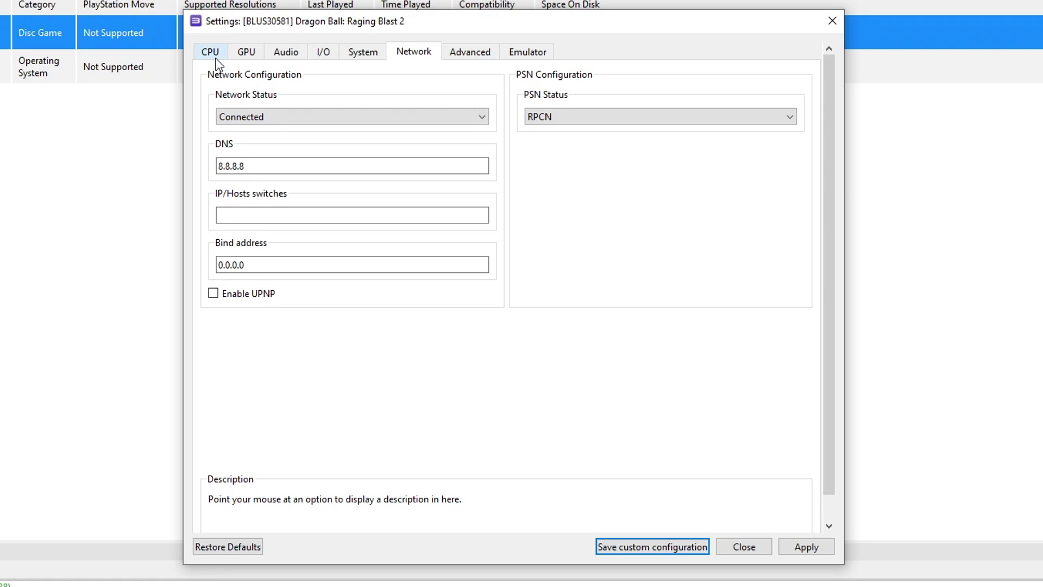
Keep the Vulkan renderer and set anisotropic filtering to 16x
key("Tab")
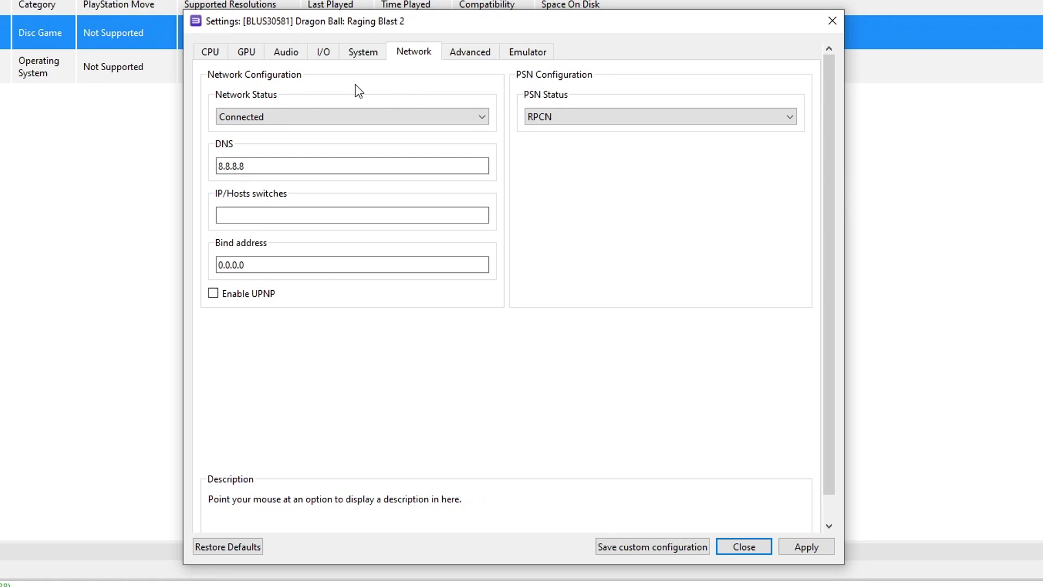
left_click(244, 53)
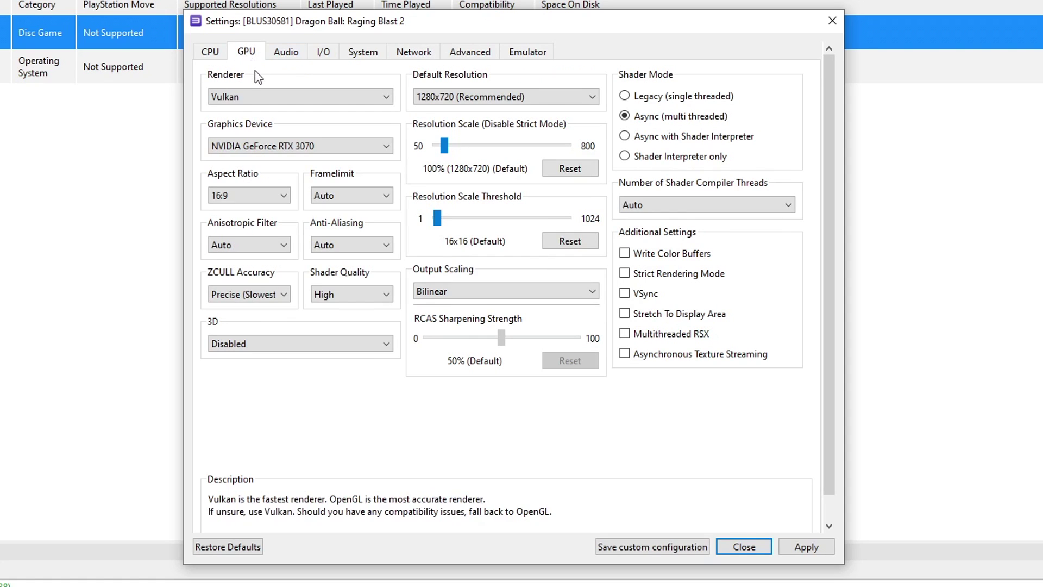
left_click(236, 99)
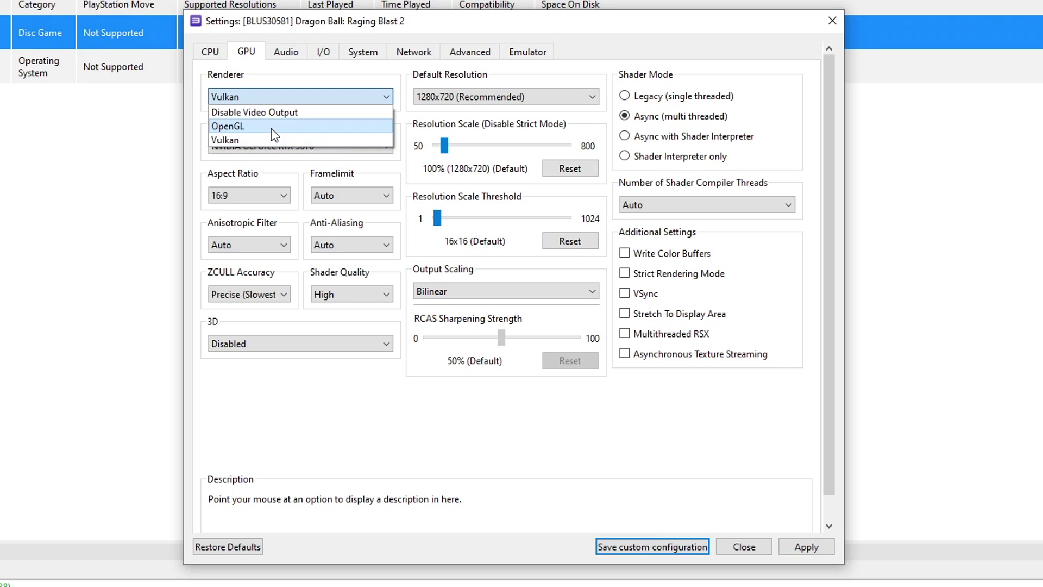
left_click(229, 139)
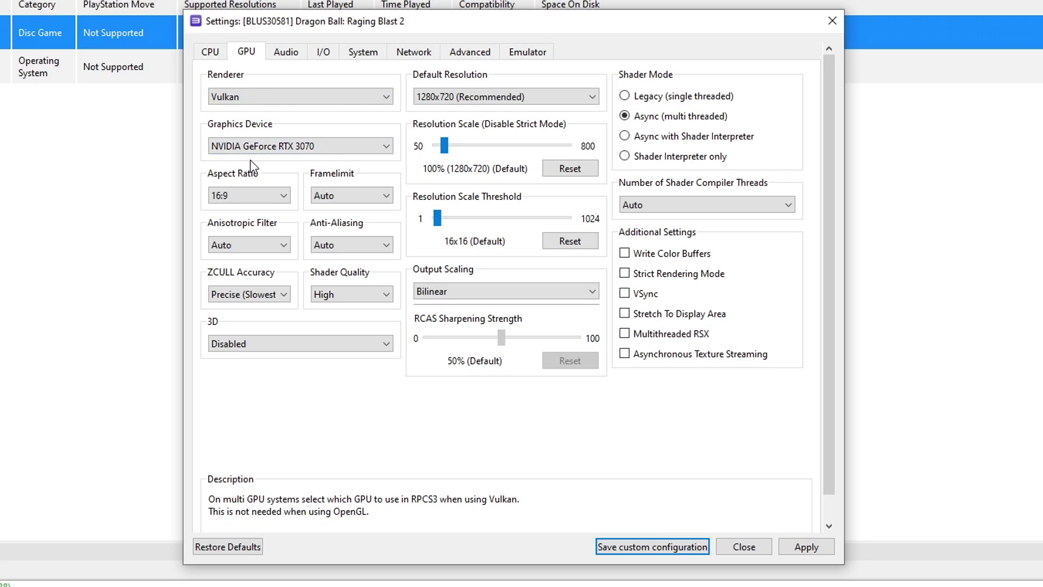
left_click(243, 244)
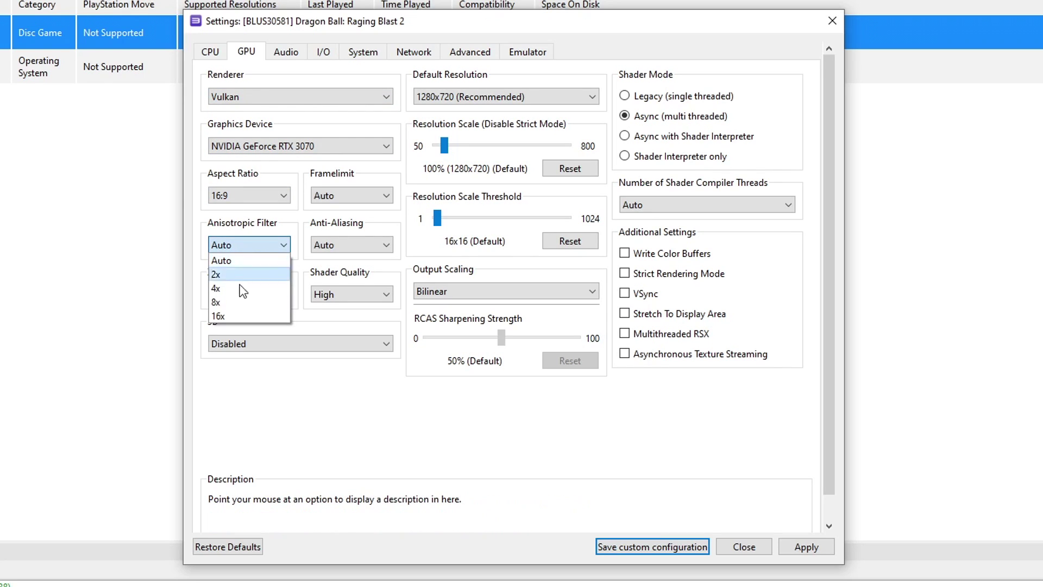
left_click(228, 318)
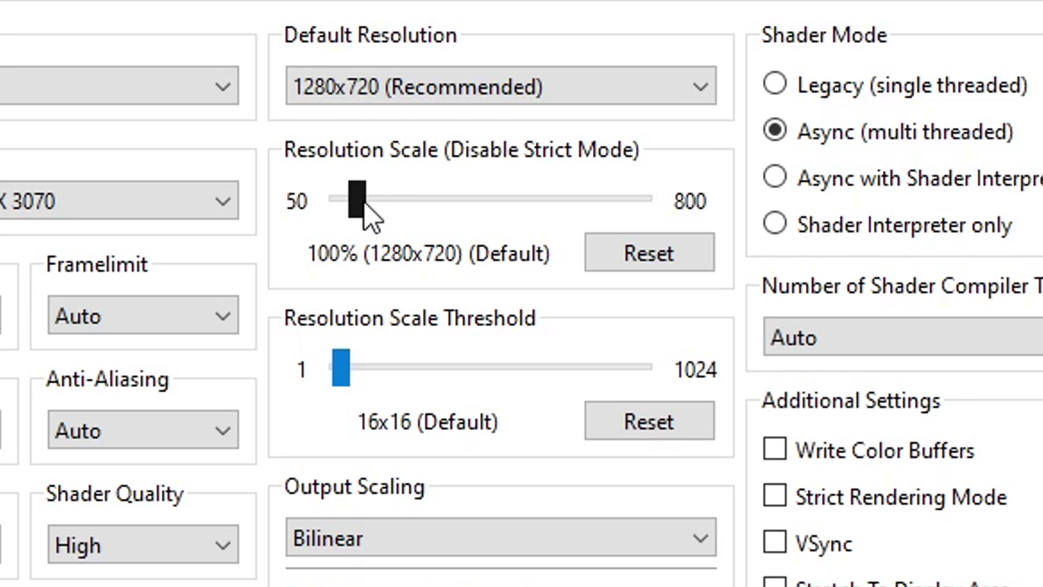
Set the resolution scale to 150% (1920x1080)
left_click_drag(364, 203, 442, 214)
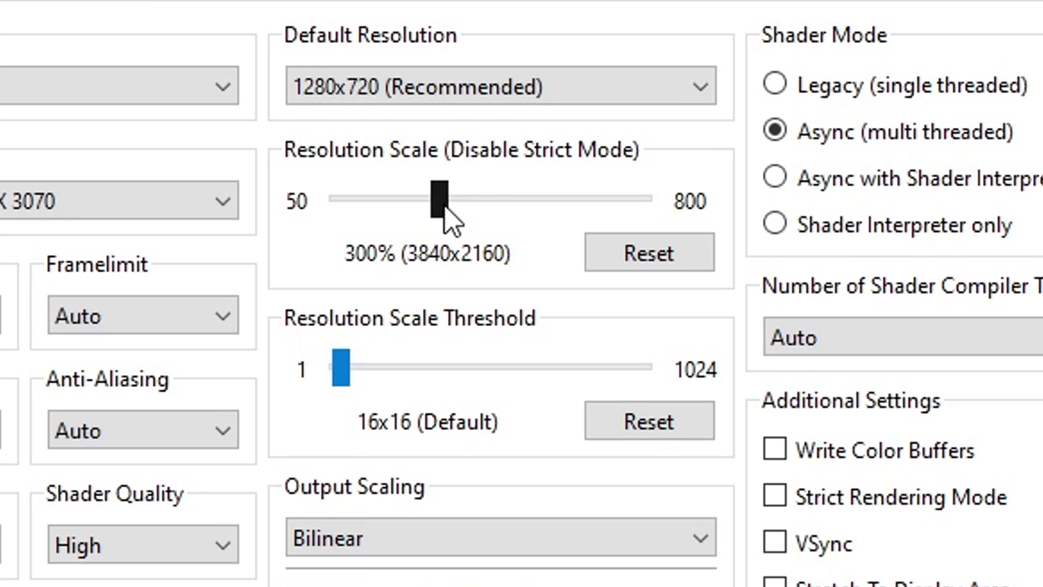
scroll(445, 206, "down", 2)
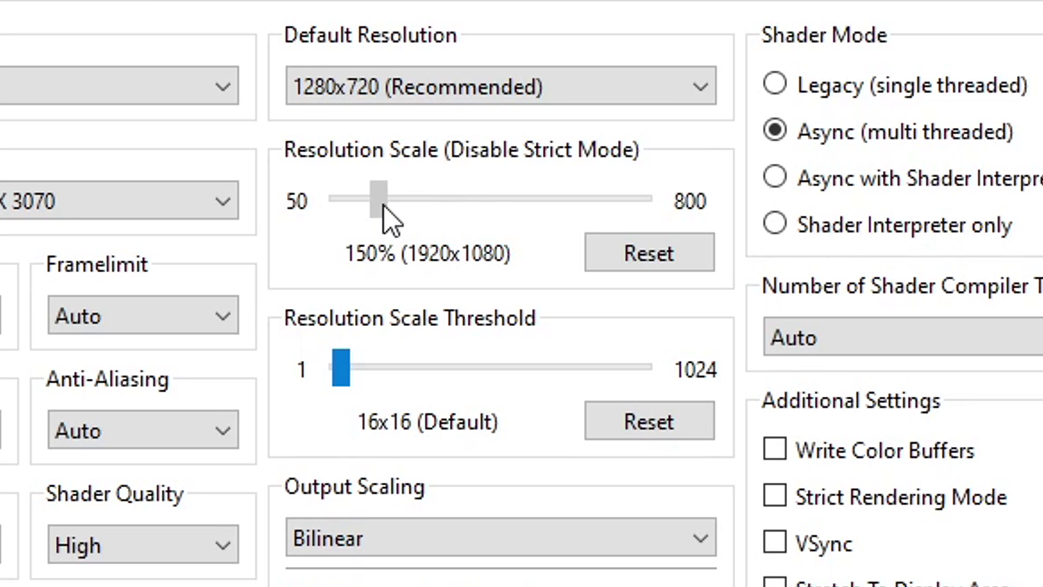
left_click_drag(387, 217, 386, 218)
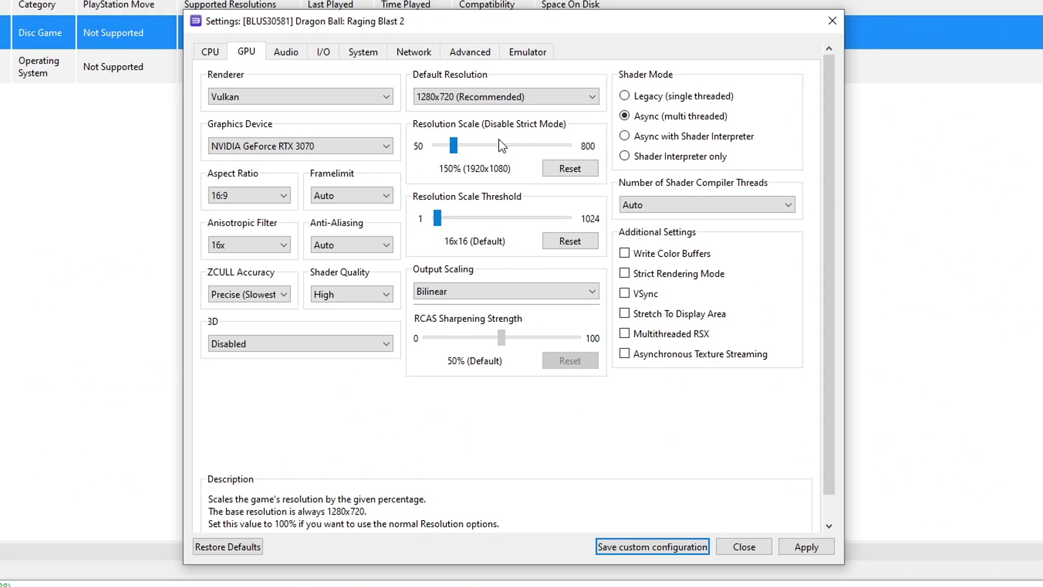
Turn off trophy popups and PPU and shader compilation hints, then save the custom configuration
left_click(527, 56)
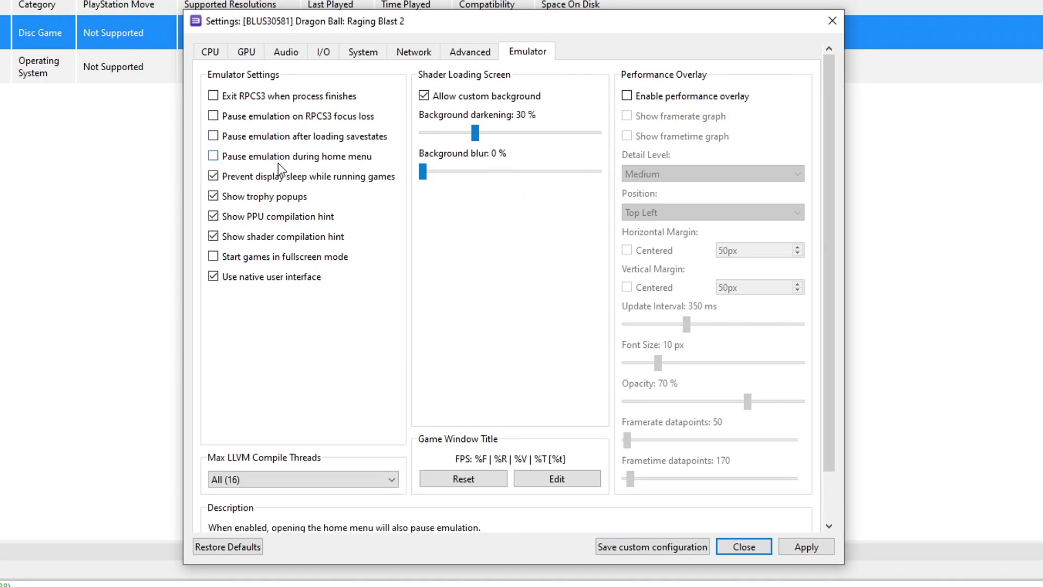
left_click(253, 200)
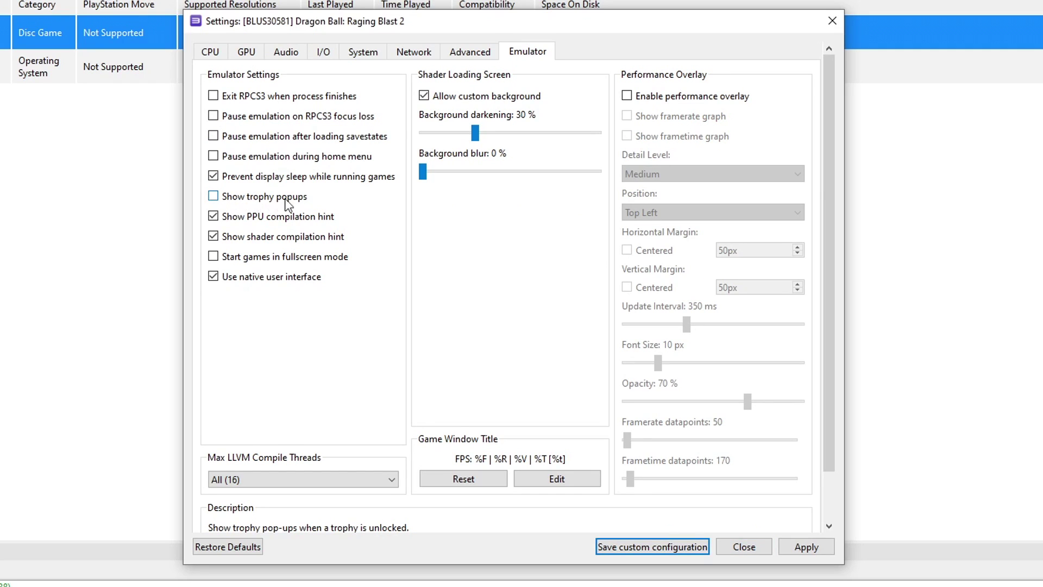
left_click(283, 222)
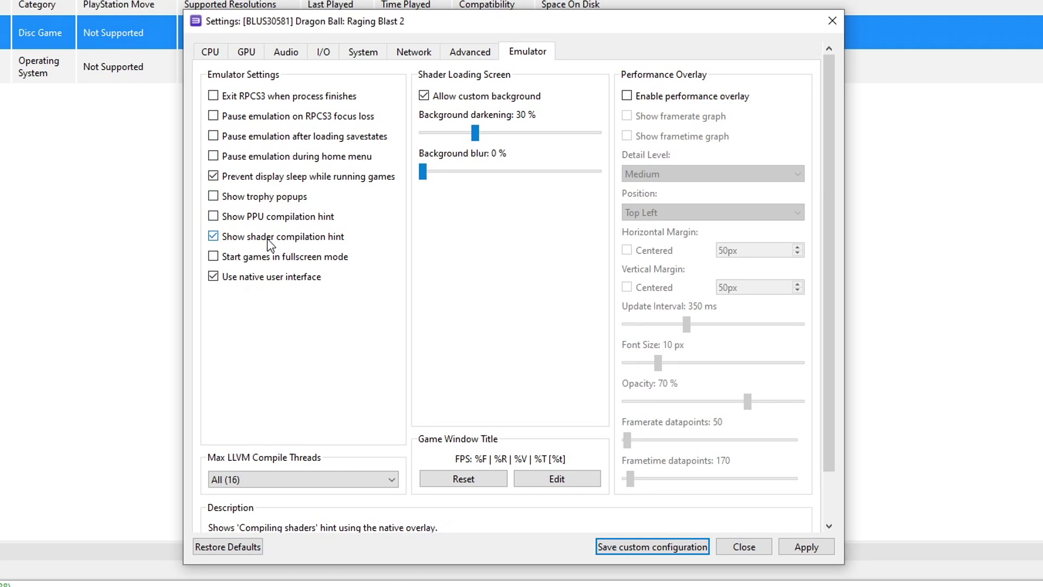
left_click(284, 239)
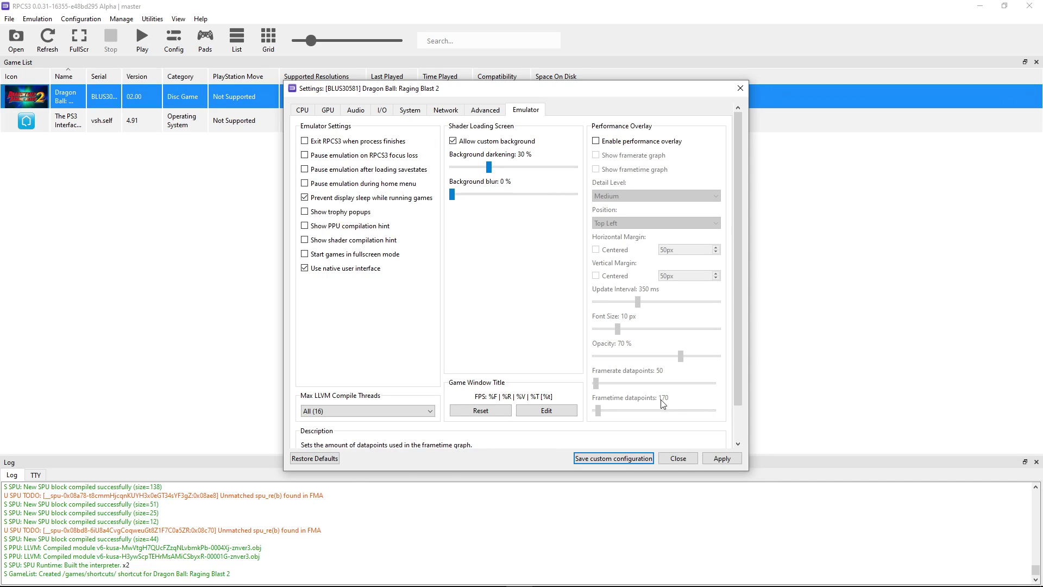
left_click(722, 460)
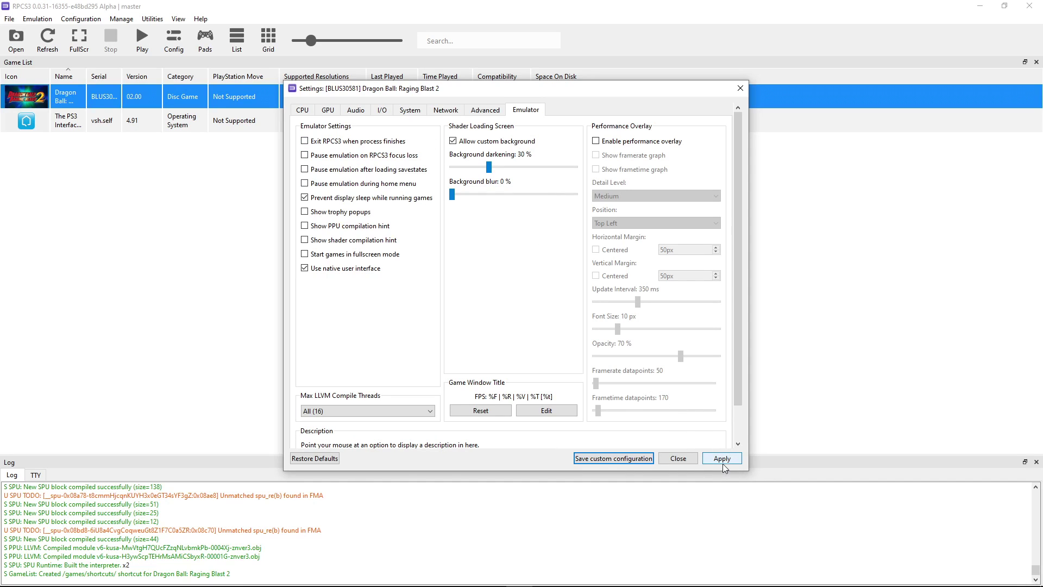
left_click(612, 460)
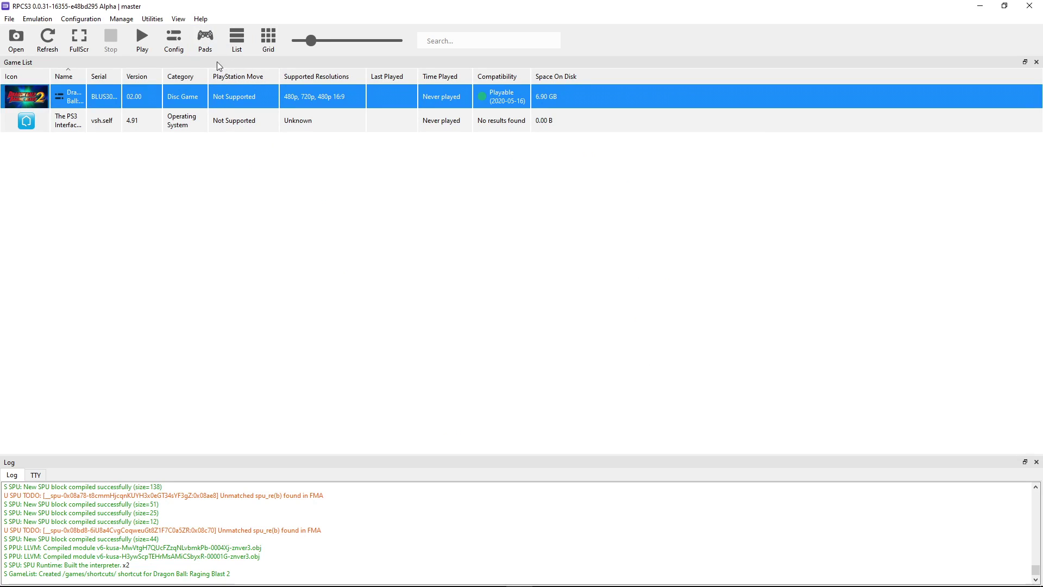
Set Player 1's input handler to XInput with XInput Pad #1 and save the pad settings
left_click(208, 43)
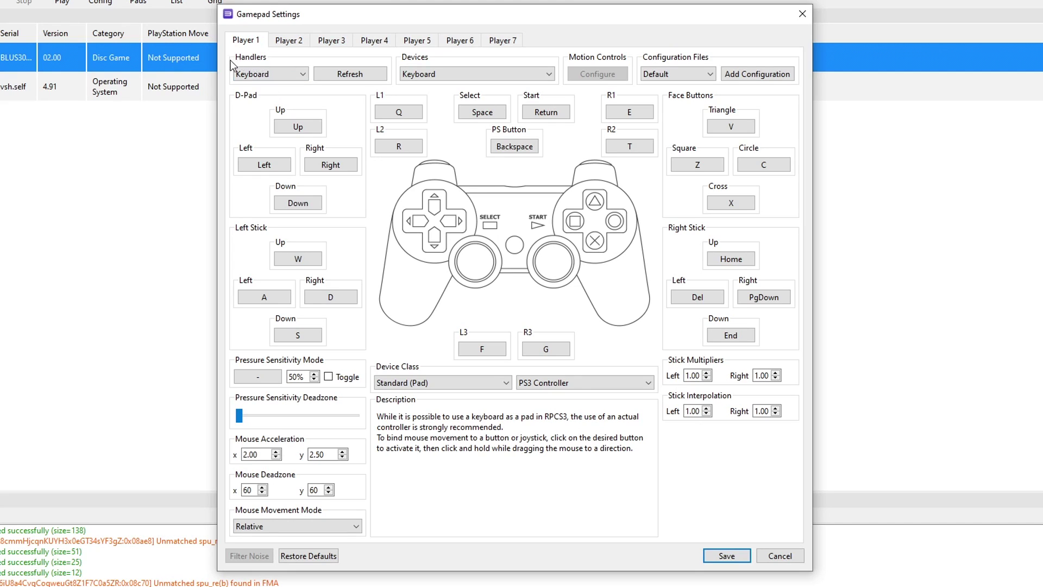
left_click(261, 74)
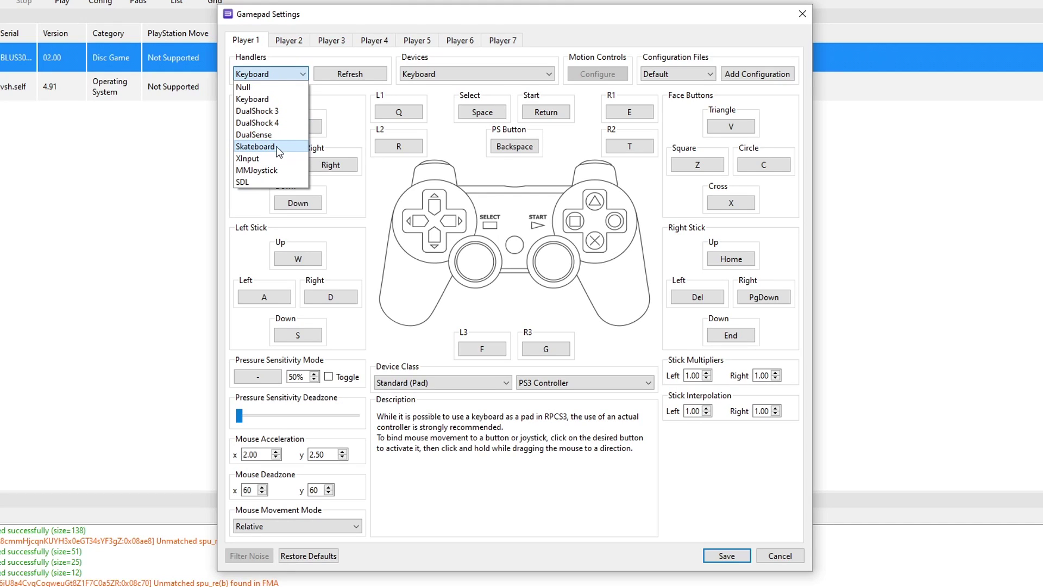
left_click(251, 160)
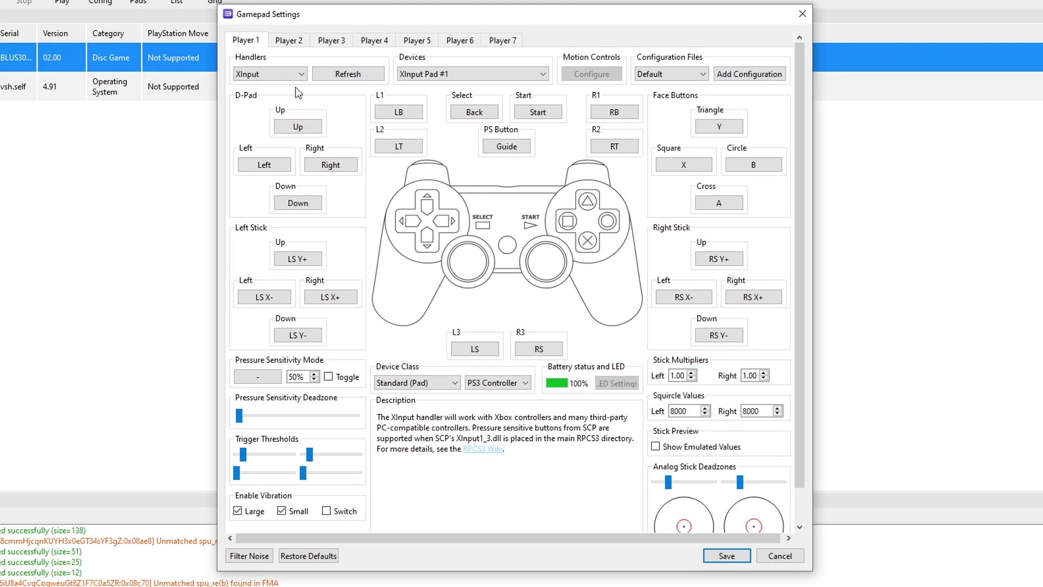
left_click(266, 81)
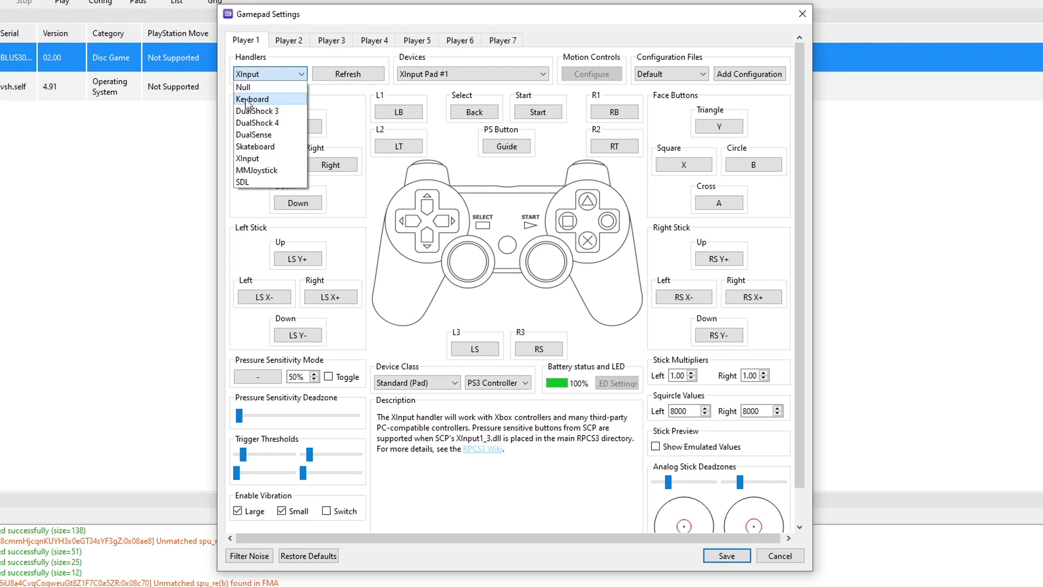
left_click(266, 100)
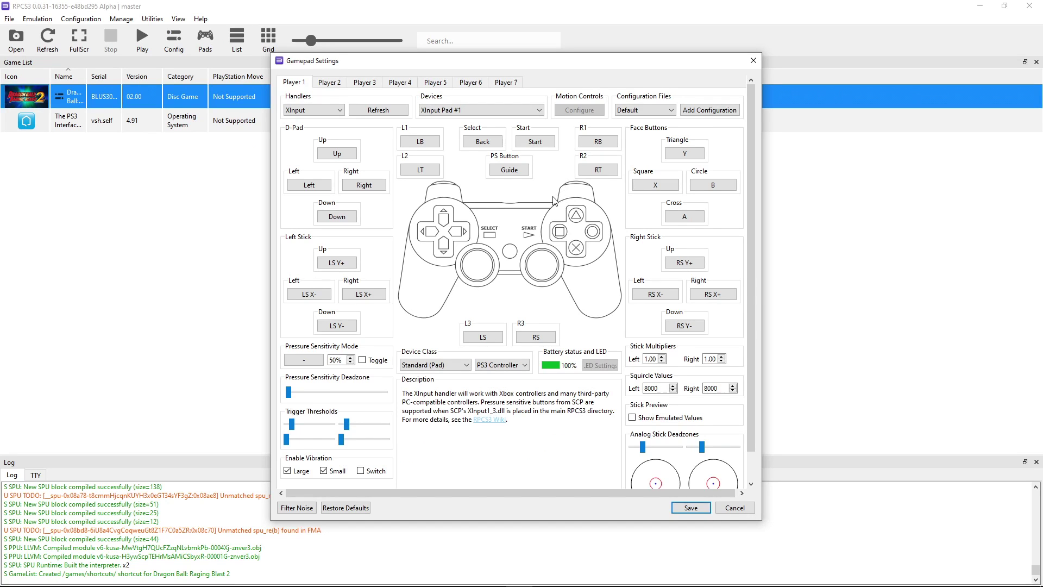
left_click(692, 507)
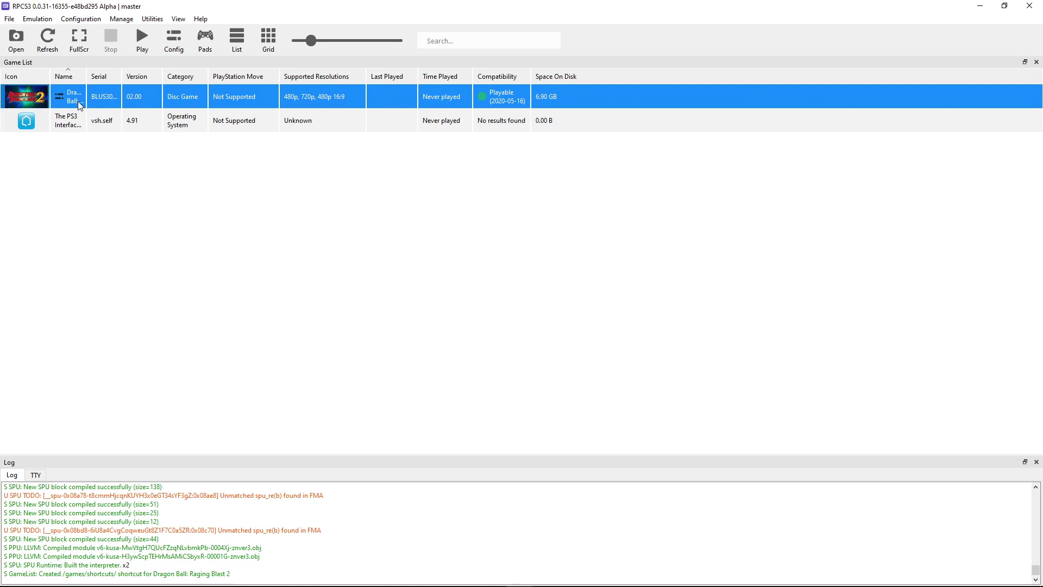
Launch Dragon Ball: Raging Blast 2 and maximize its game window
double_click(76, 99)
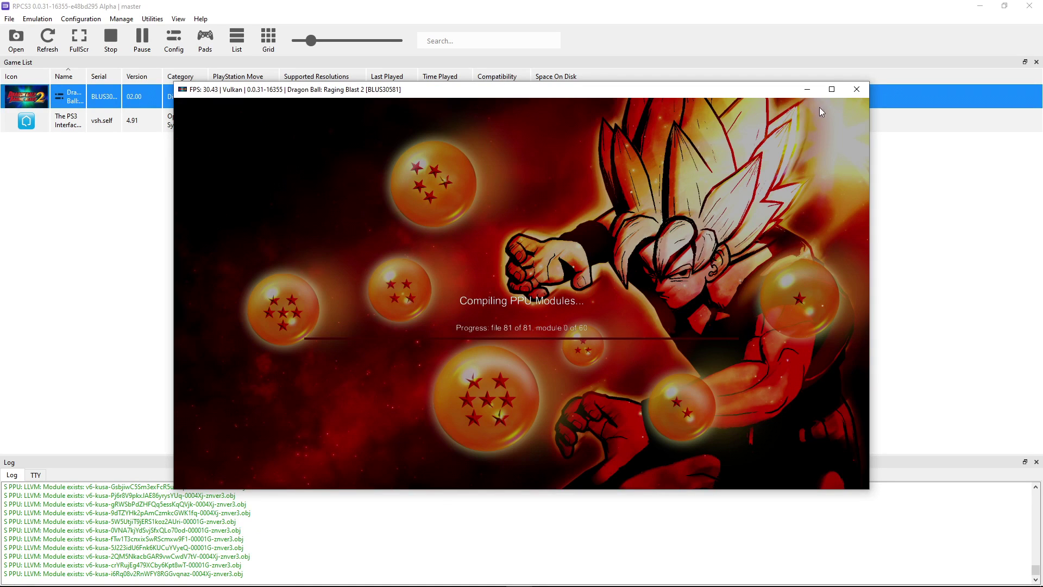
left_click(832, 90)
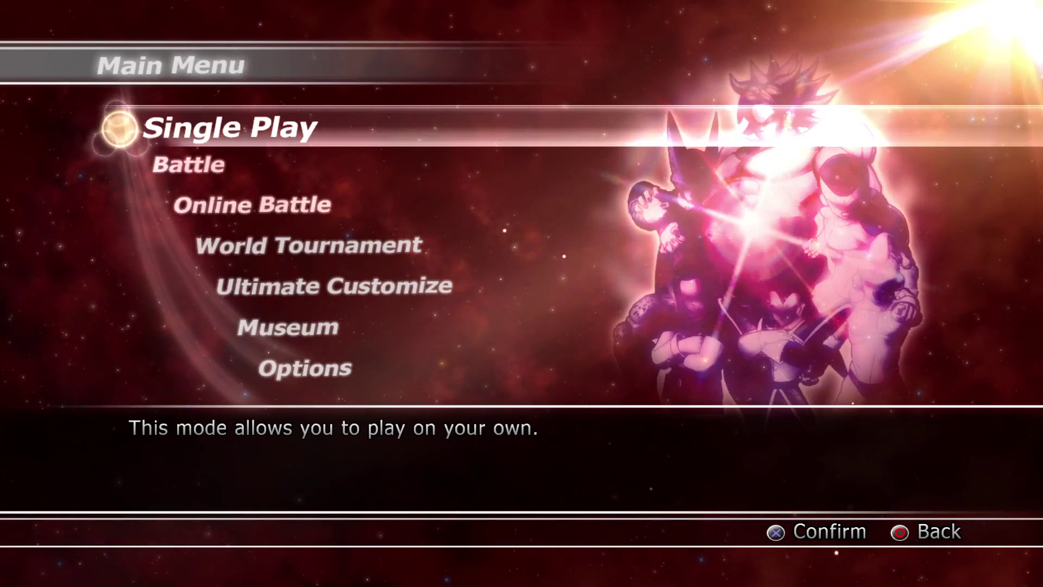
Go to Online Battle and browse the Standard mode's match types
key("Down")
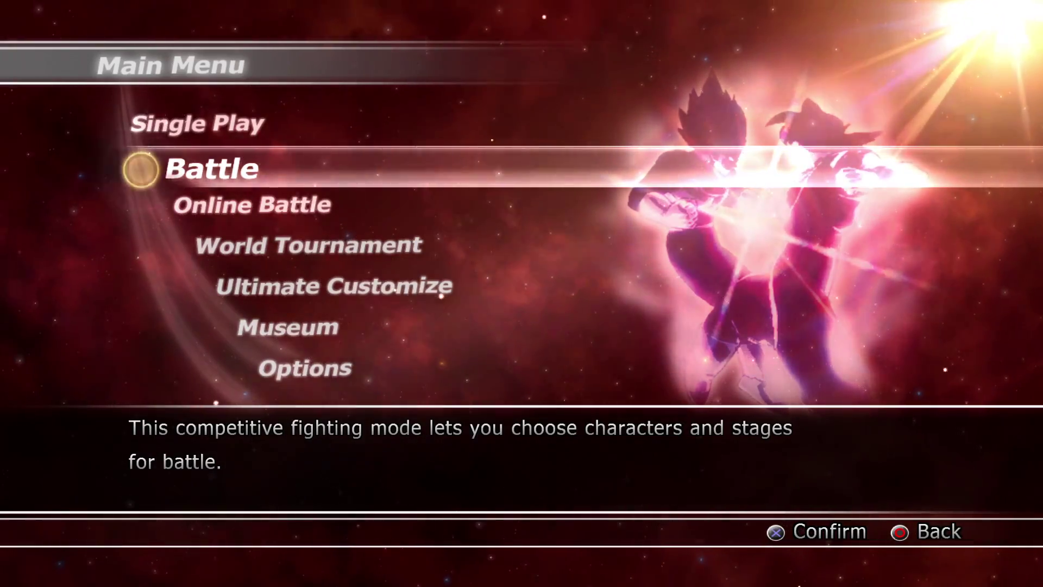
key("Down")
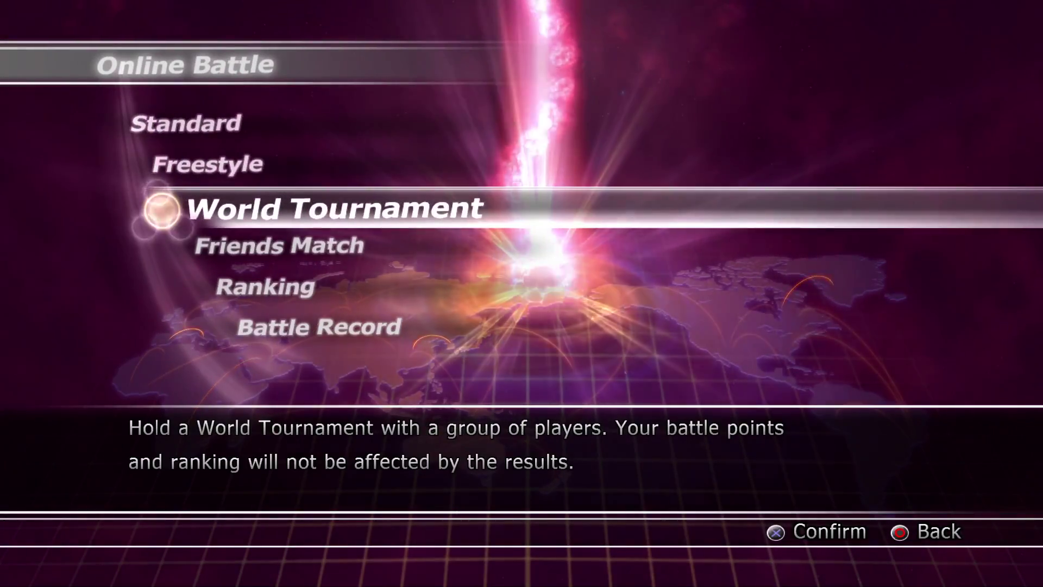
key("Up")
key("Up")
key("Down")
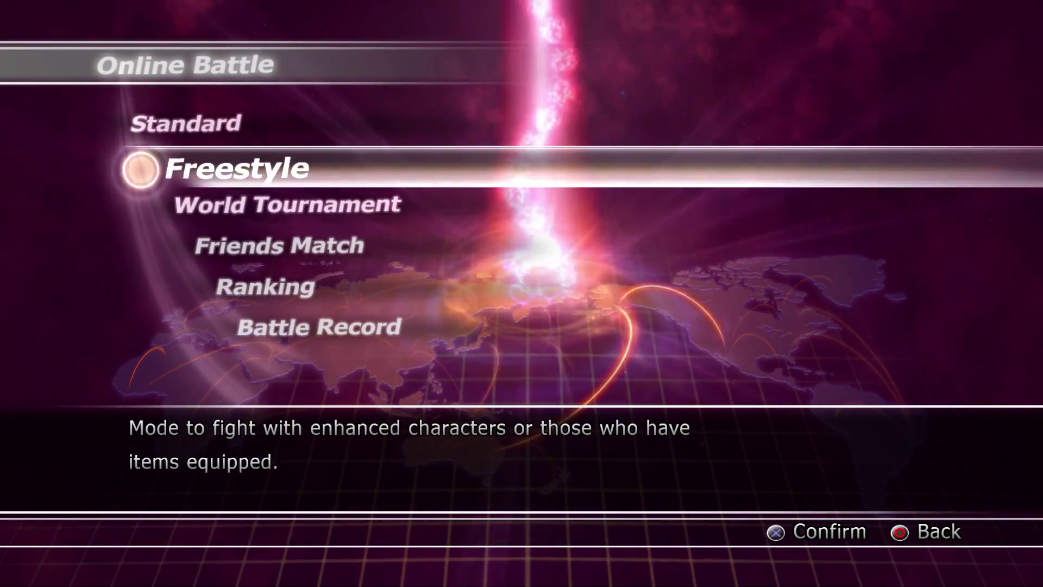
key("Up")
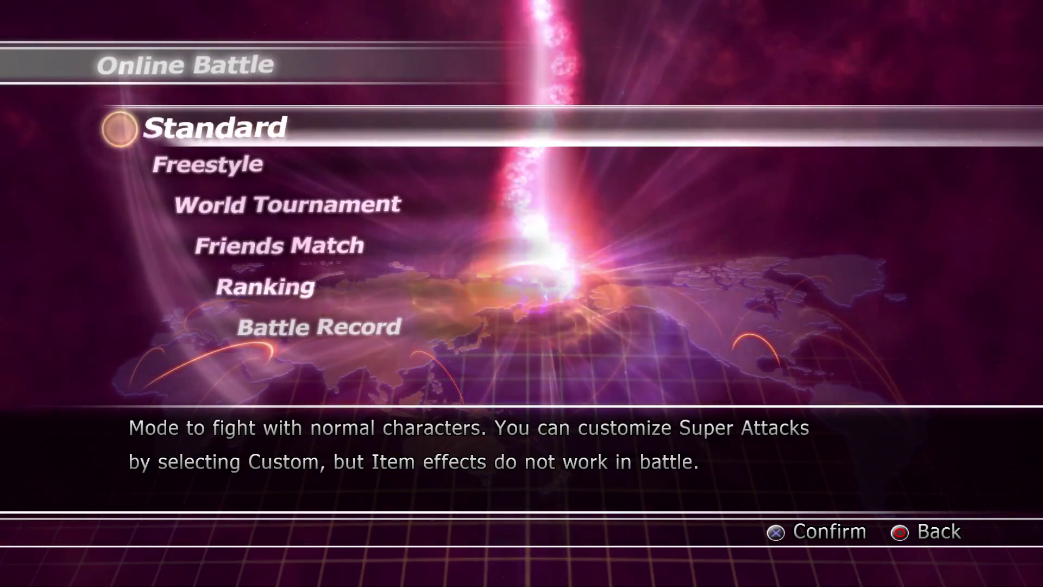
key("Return")
key("Down")
key("Up")
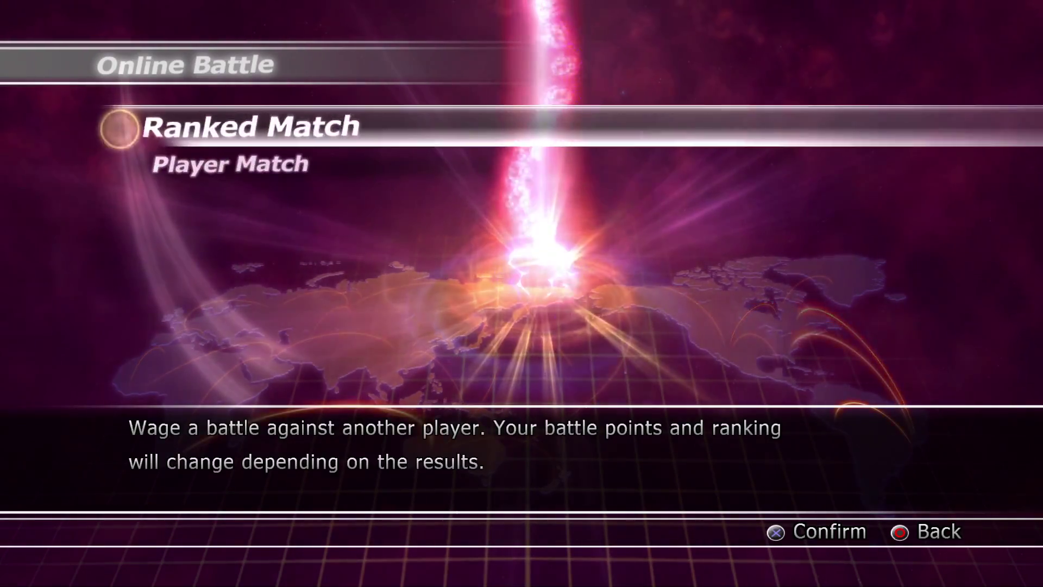
key("Return")
Move past Freestyle, World Tournament and Friends Match to Ranking and open it
key("Down")
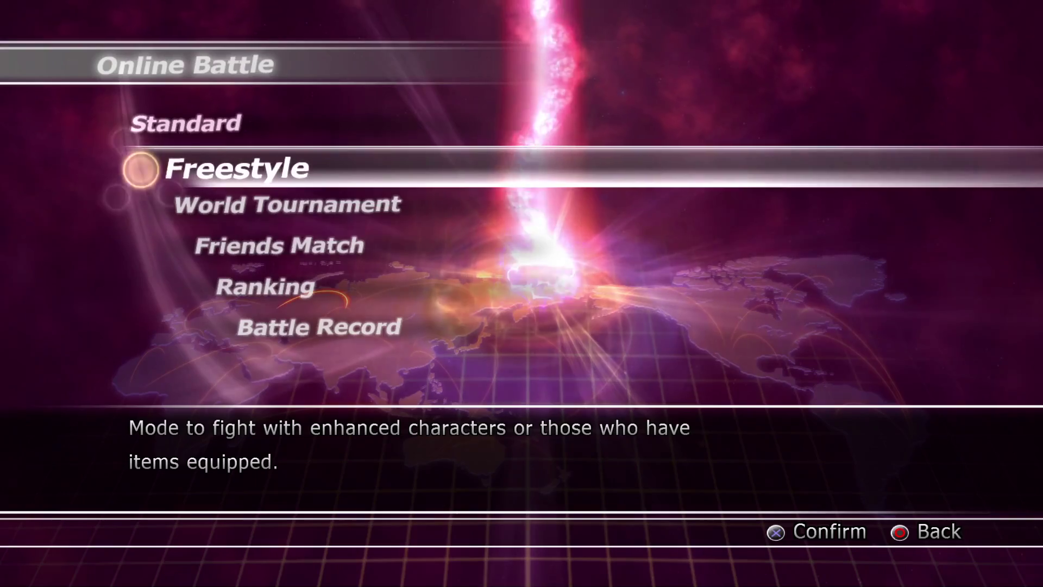
key("Down")
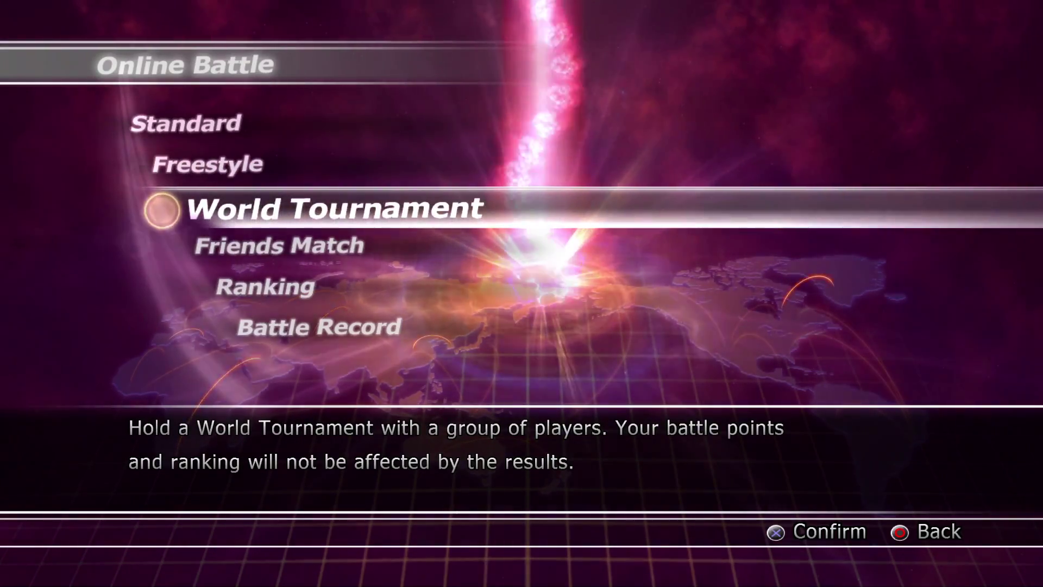
key("Down")
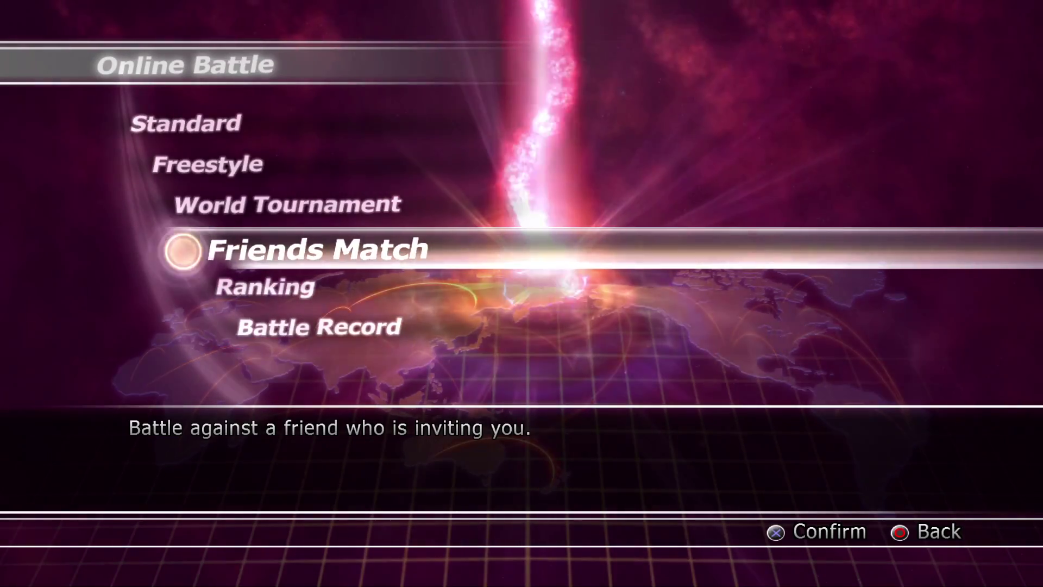
key("Down")
key("Return")
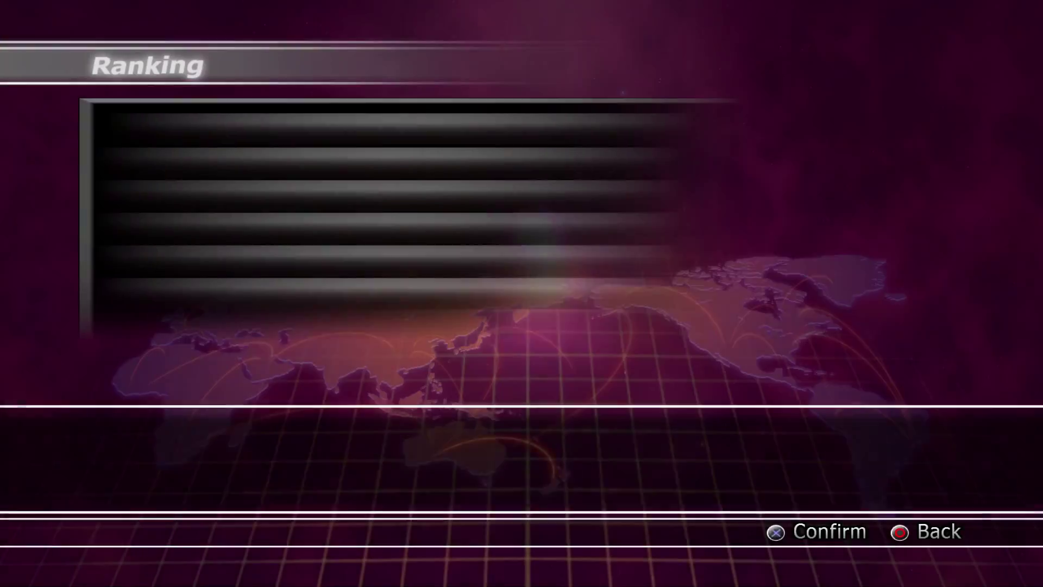
Open the Ranked Match (Standard) Battle Points leaderboard and scroll down to rank 15
key("Return")
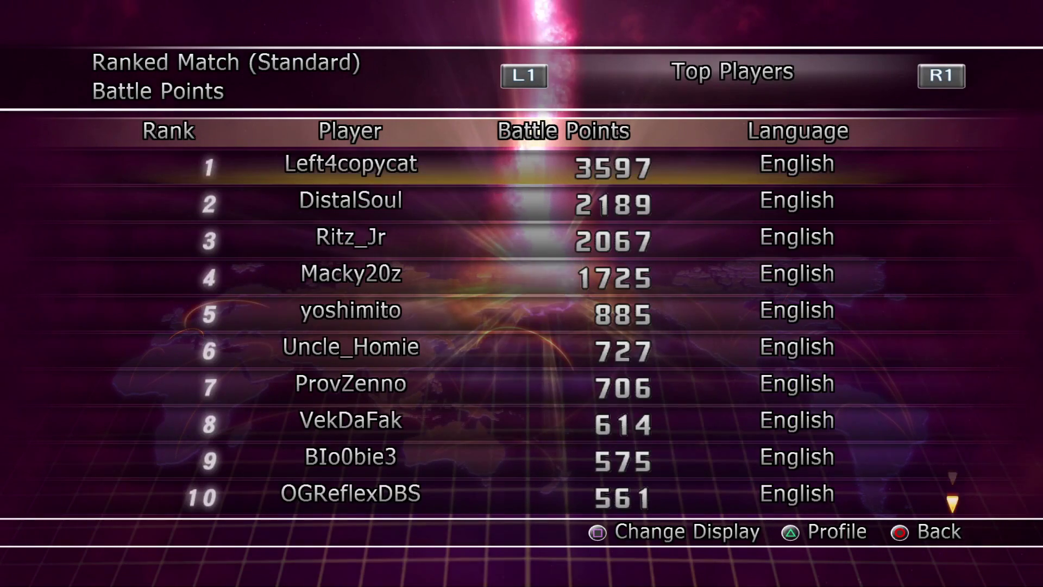
key("Down")
key("Down")
key("Down")
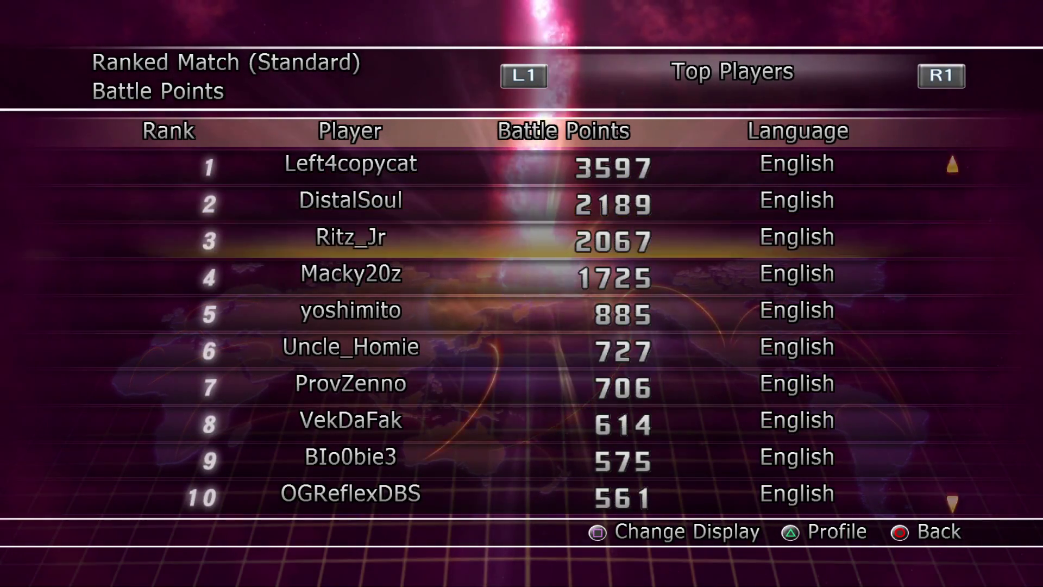
key("Down")
key("Down")
key("Down")
key("Down")
key("Down")
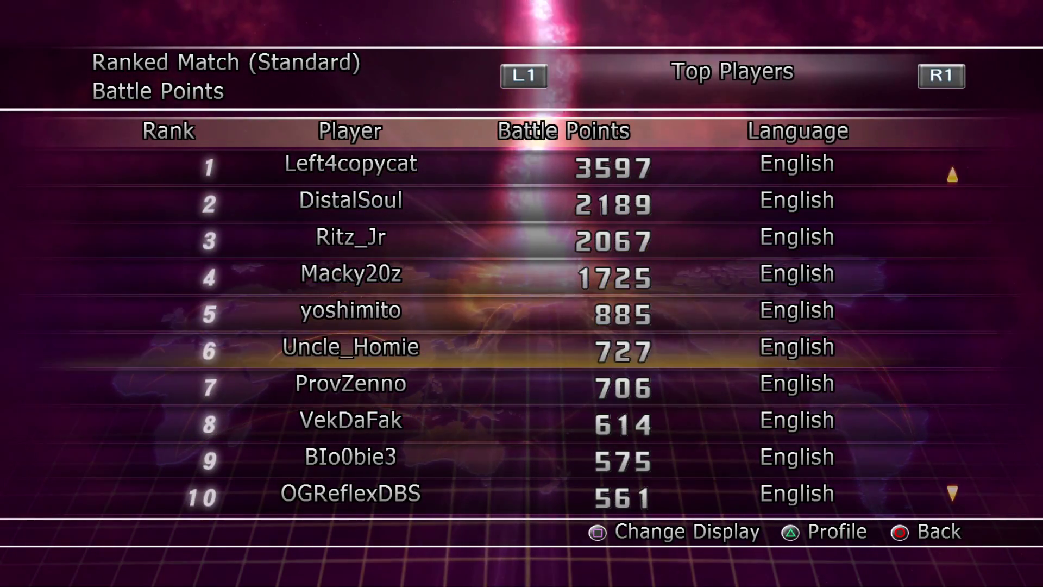
key("Down")
key("Down")
key("Down")
key("Down")
key("Down")
key("Down")
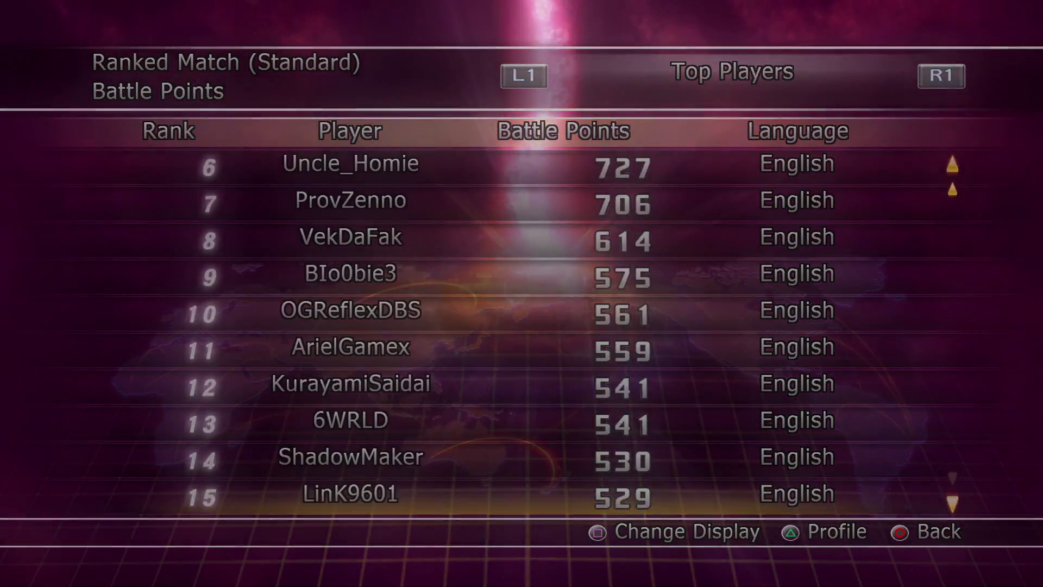